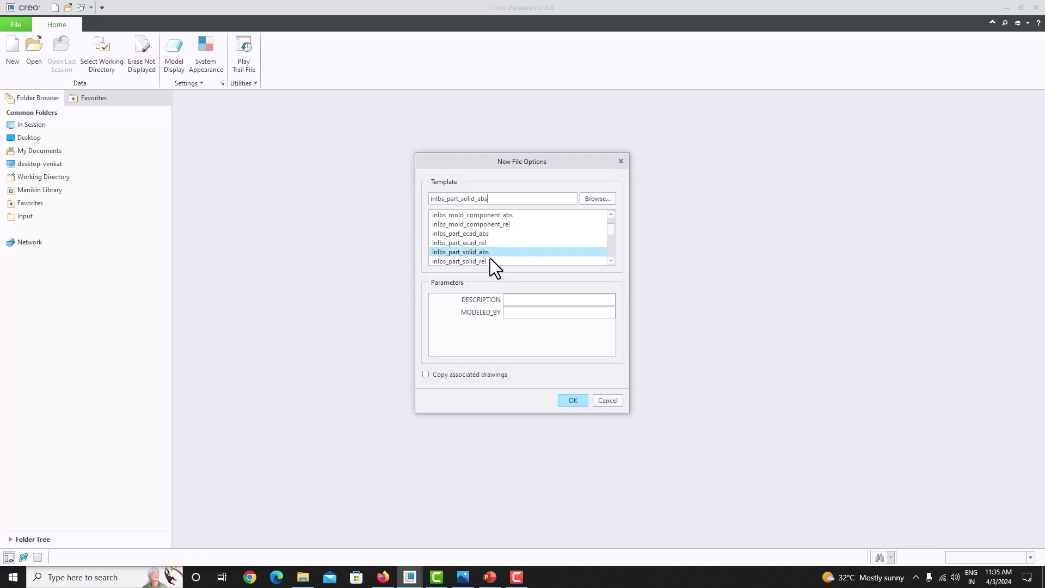
Step: Create the new part from the mmns_part_solid_abs template and turn on the display of datum planes
{"action": "scroll", "coordinate": [490, 258], "scroll_direction": "down", "scroll_amount": 3}
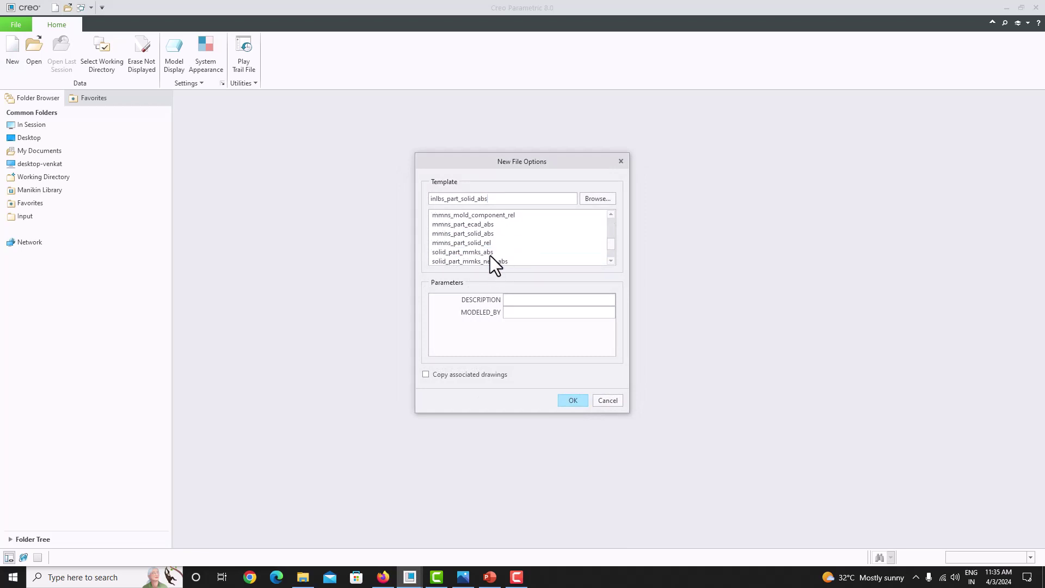
{"action": "left_click", "coordinate": [456, 233]}
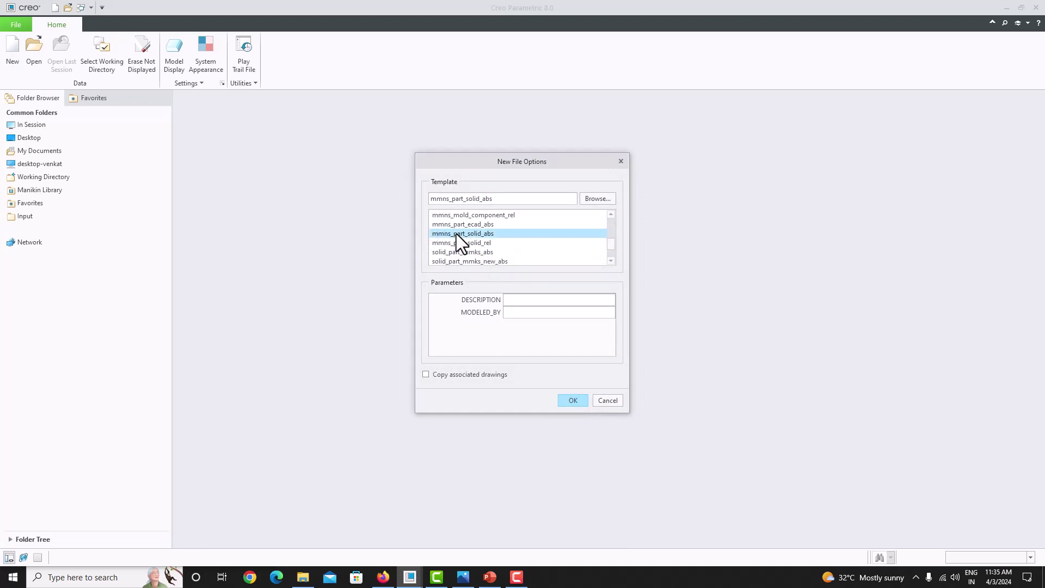
{"action": "left_click", "coordinate": [572, 401]}
{"action": "left_click", "coordinate": [618, 103]}
{"action": "left_click", "coordinate": [619, 115]}
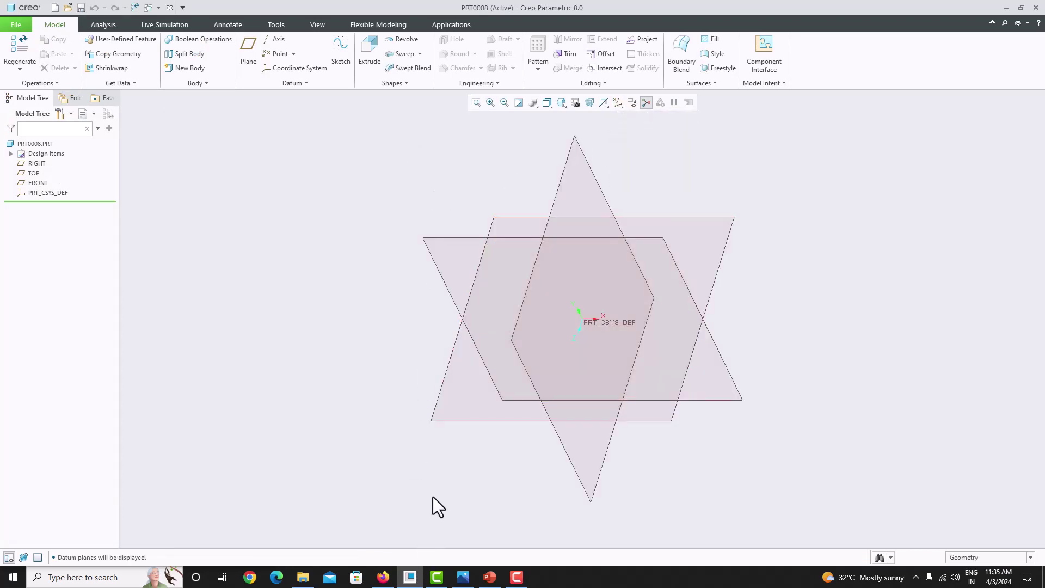
Step: Arrange the reference drawing and the Creo window side by side, with the isometric view of the part fully visible
{"action": "left_click", "coordinate": [463, 577]}
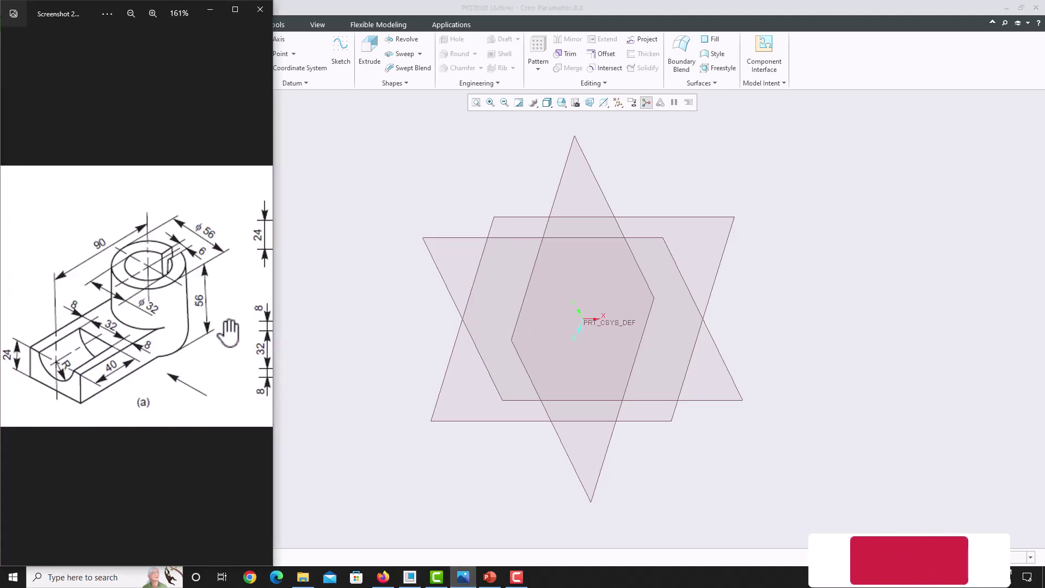
{"action": "left_click", "coordinate": [288, 302]}
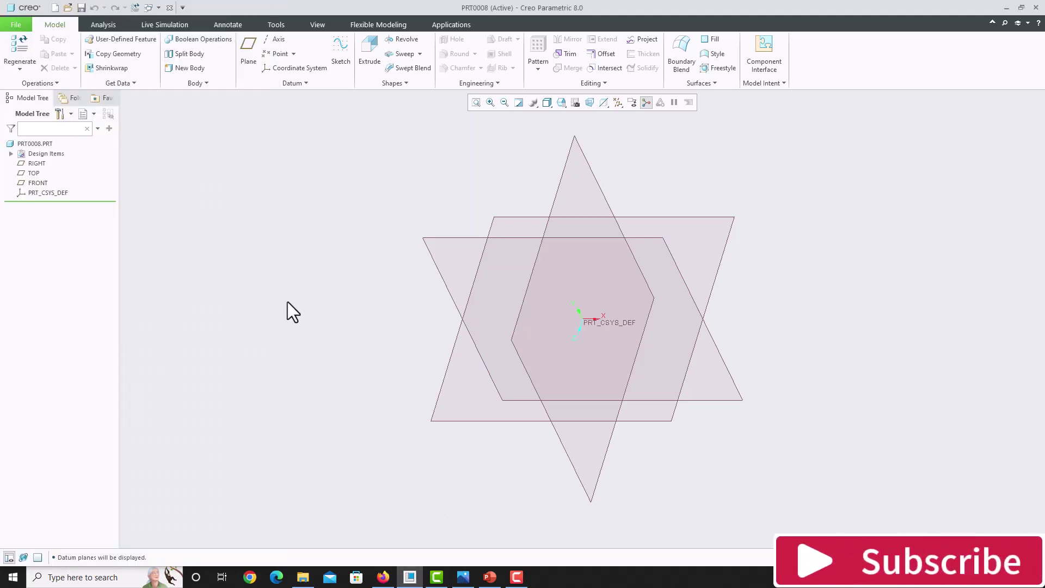
{"action": "left_click", "coordinate": [1020, 6]}
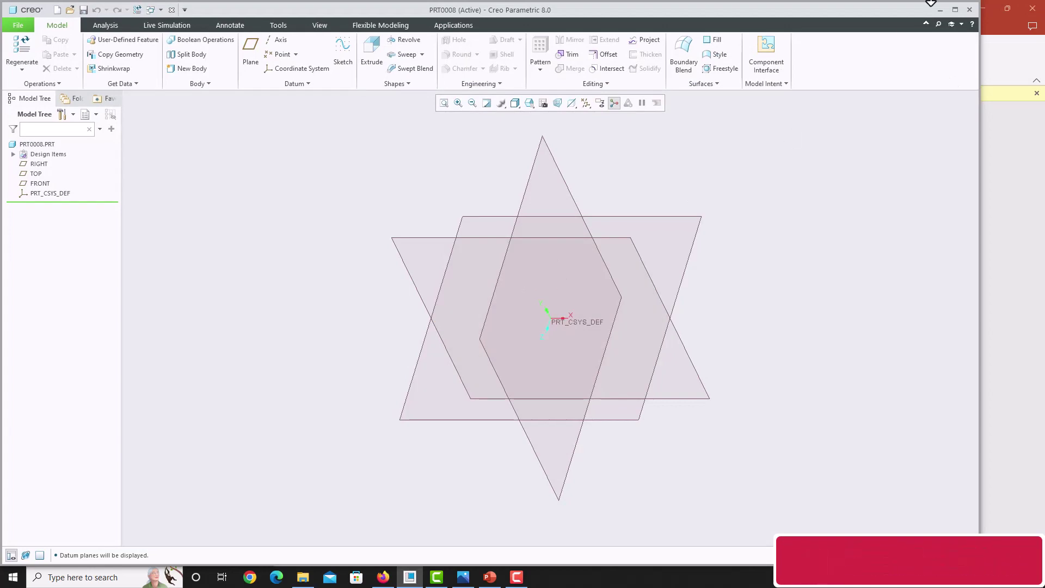
{"action": "left_click", "coordinate": [956, 10]}
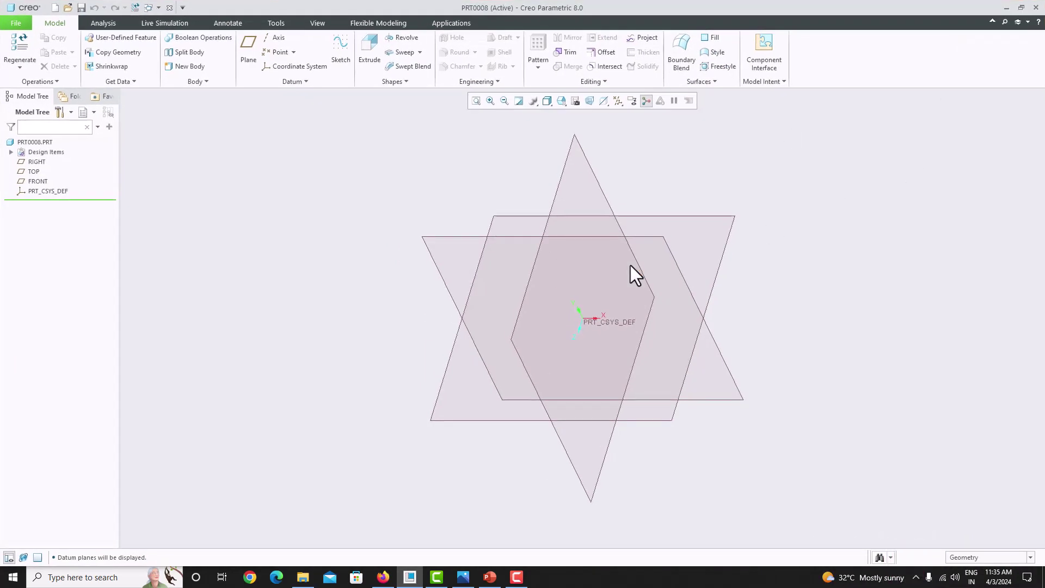
{"action": "key", "text": "super"}
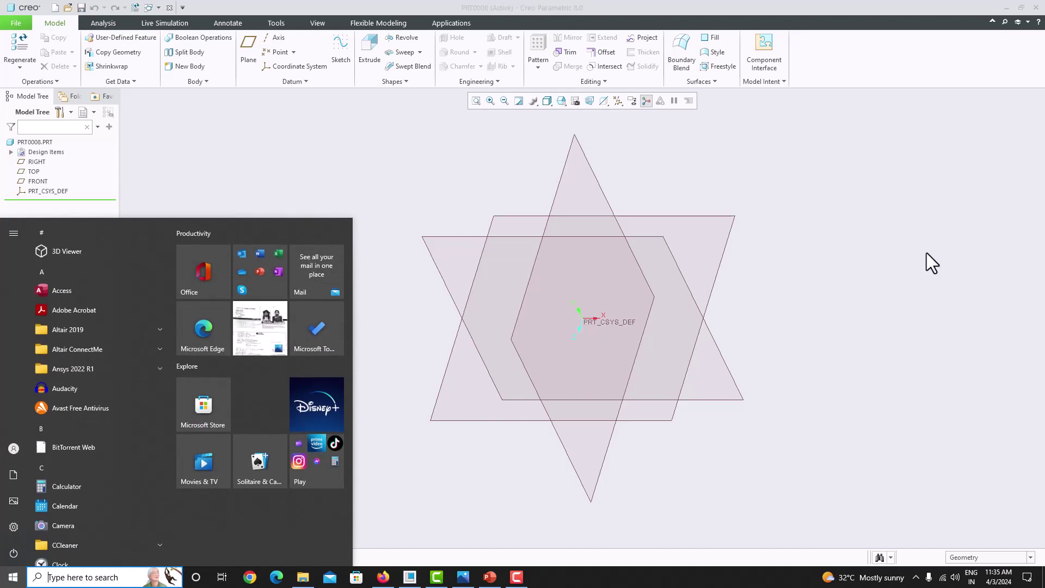
{"action": "key", "text": "super"}
{"action": "key", "text": "super+Right"}
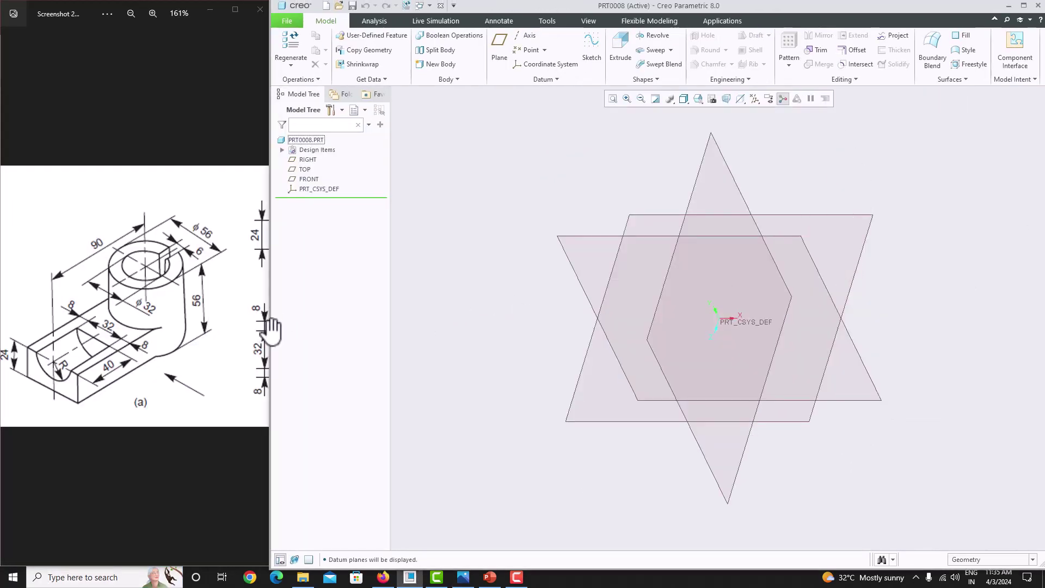
{"action": "left_click", "coordinate": [325, 328]}
{"action": "mouse_move", "coordinate": [147, 329]}
{"action": "left_mouse_down"}
{"action": "mouse_move", "coordinate": [179, 313]}
{"action": "mouse_move", "coordinate": [197, 343]}
{"action": "left_mouse_up"}
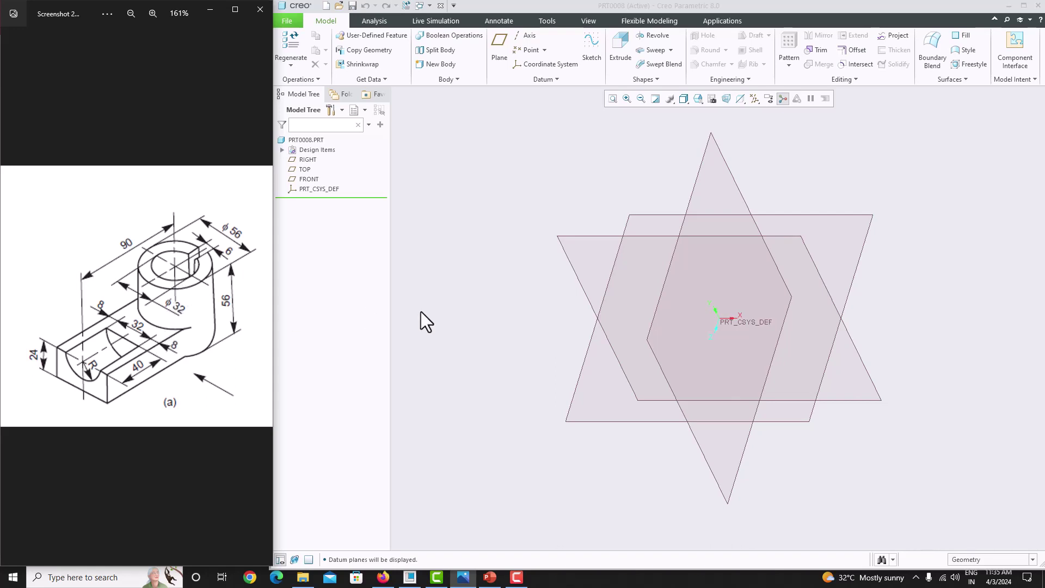
Step: Start a sketch on the FRONT plane and draw a circle about 217 mm in diameter centred on the origin
{"action": "left_click", "coordinate": [578, 236]}
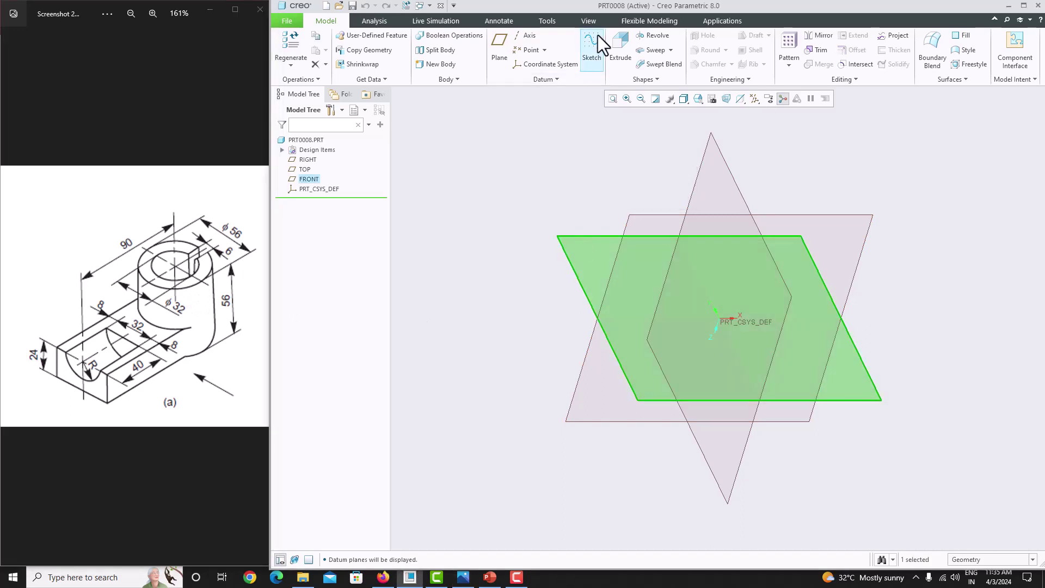
{"action": "left_click", "coordinate": [595, 39]}
{"action": "left_click", "coordinate": [739, 101]}
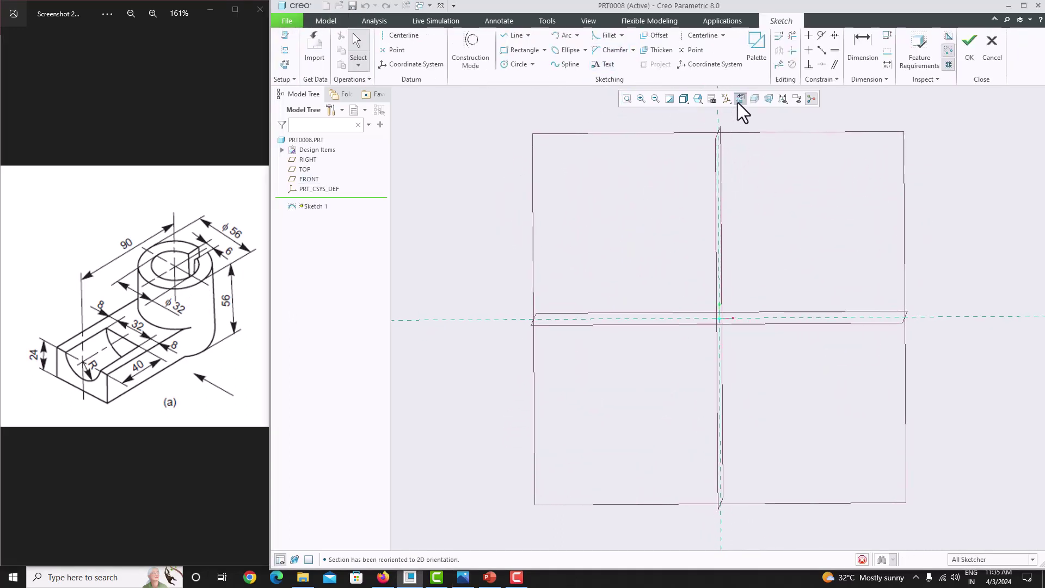
{"action": "left_click", "coordinate": [507, 64]}
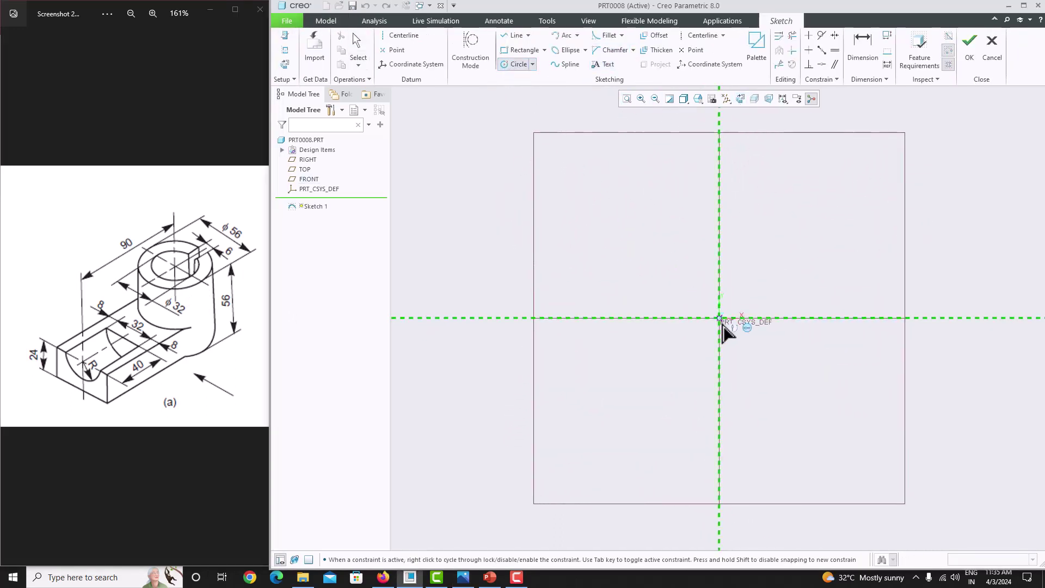
{"action": "left_click", "coordinate": [719, 317]}
{"action": "left_click", "coordinate": [667, 259]}
{"action": "middle_click", "coordinate": [616, 225]}
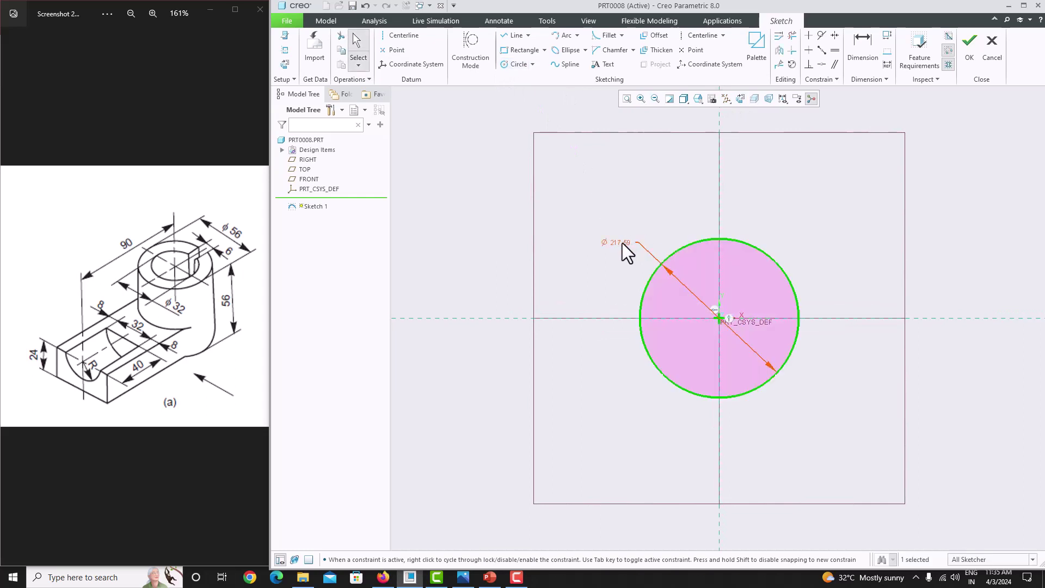
Step: Set the circle's diameter to 56 mm and finish the sketch
{"action": "double_click", "coordinate": [623, 243]}
{"action": "type", "text": "56"}
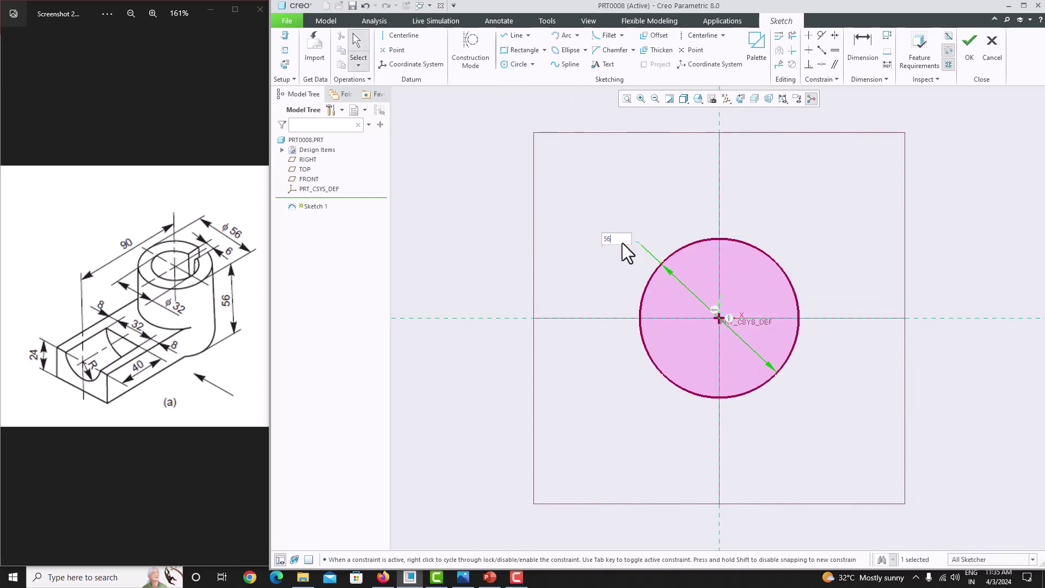
{"action": "key", "text": "Return"}
{"action": "left_click", "coordinate": [627, 99]}
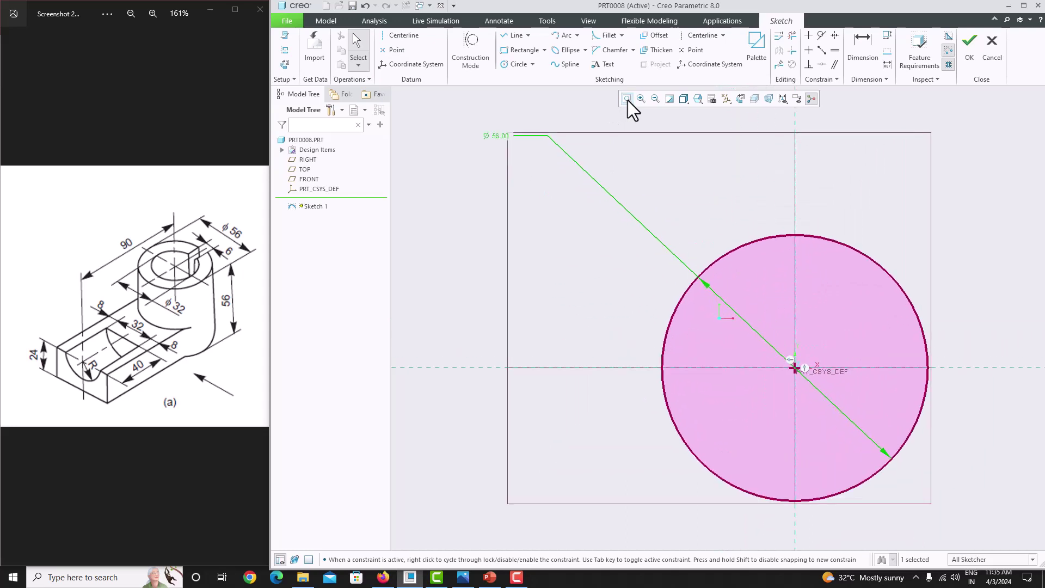
{"action": "left_click", "coordinate": [967, 57]}
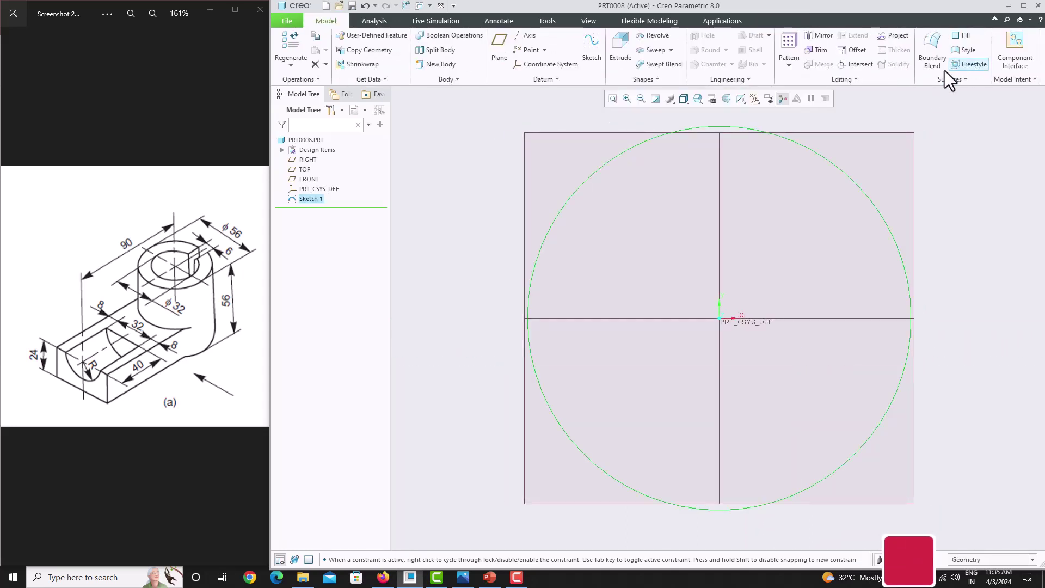
Step: Extrude the circle as a solid, symmetric about the sketch plane, with a total depth of 56 mm
{"action": "left_click", "coordinate": [625, 62]}
{"action": "left_click", "coordinate": [377, 47]}
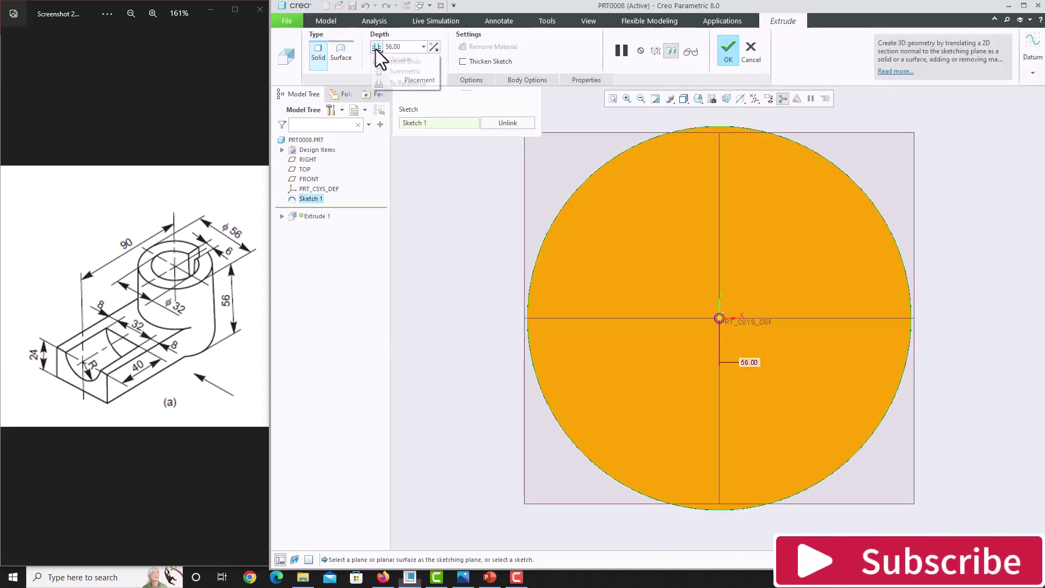
{"action": "left_click", "coordinate": [387, 70]}
{"action": "mouse_move", "coordinate": [589, 312]}
{"action": "middle_mouse_down"}
{"action": "mouse_move", "coordinate": [610, 243]}
{"action": "mouse_move", "coordinate": [567, 233]}
{"action": "middle_mouse_up"}
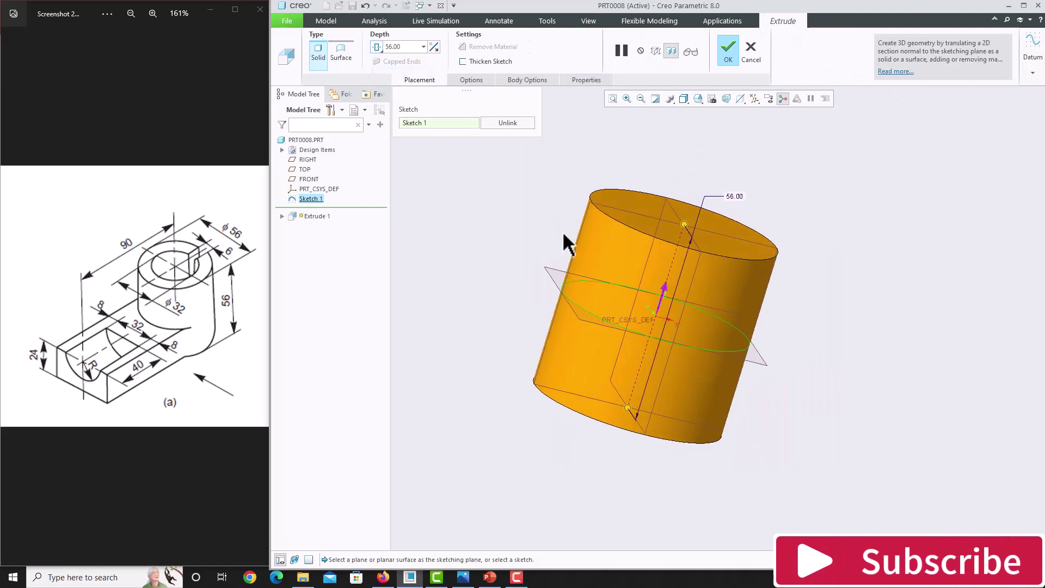
{"action": "left_click", "coordinate": [726, 54]}
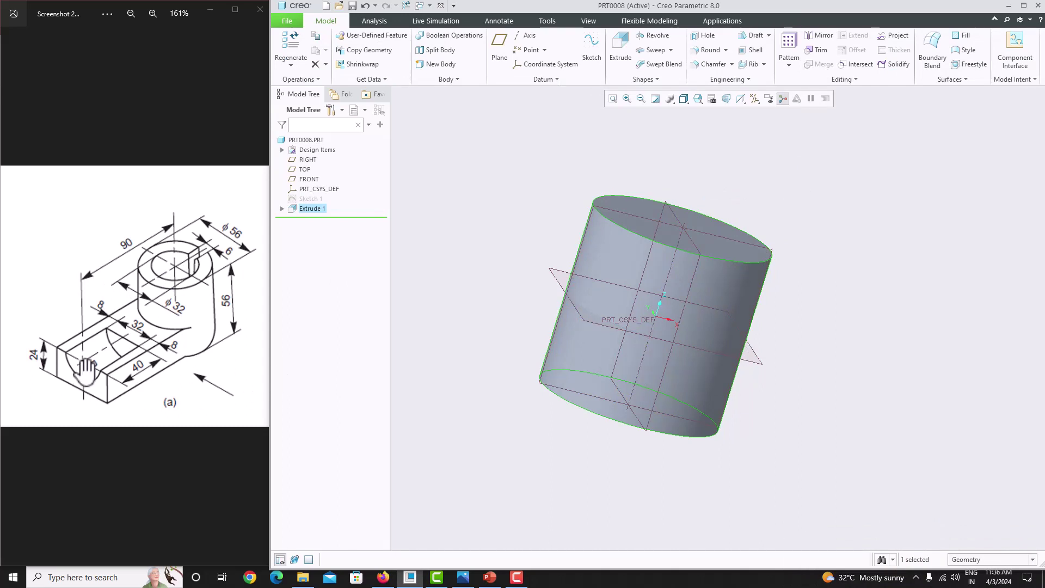
Step: Start a datum plane offset from the RIGHT plane and place it about 54 mm away on the negative X side
{"action": "middle_click_drag", "start_coordinate": [542, 316], "coordinate": [514, 329]}
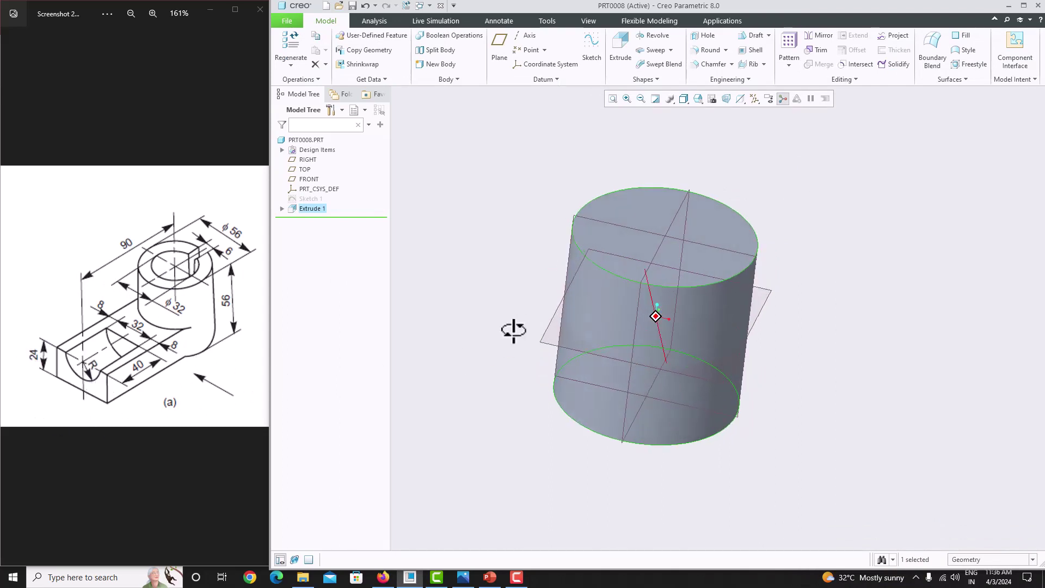
{"action": "left_click", "coordinate": [660, 238]}
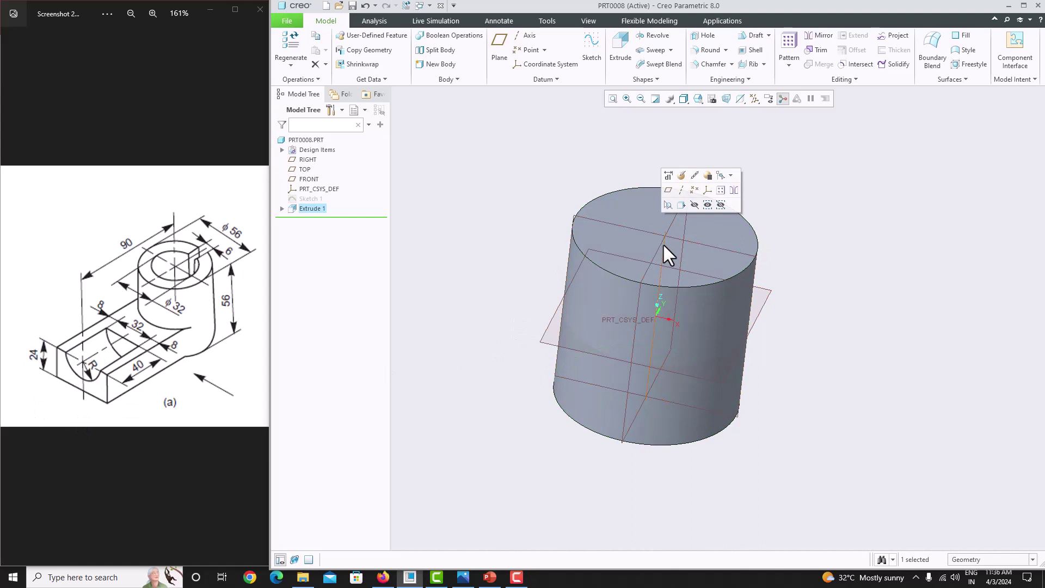
{"action": "left_click", "coordinate": [817, 227]}
{"action": "left_click", "coordinate": [681, 204]}
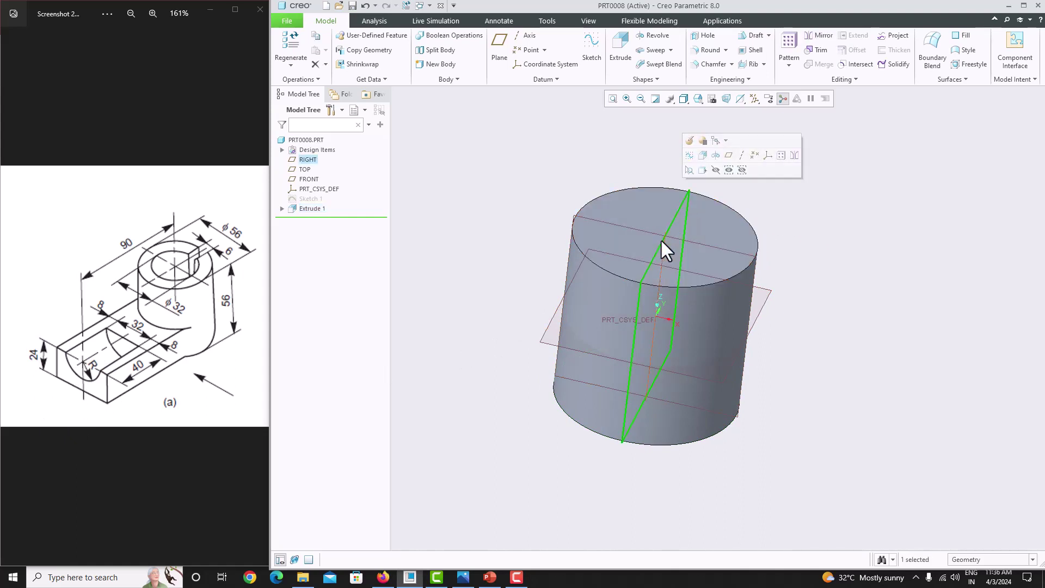
{"action": "middle_click_drag", "start_coordinate": [660, 238], "coordinate": [648, 261]}
{"action": "left_click", "coordinate": [505, 54]}
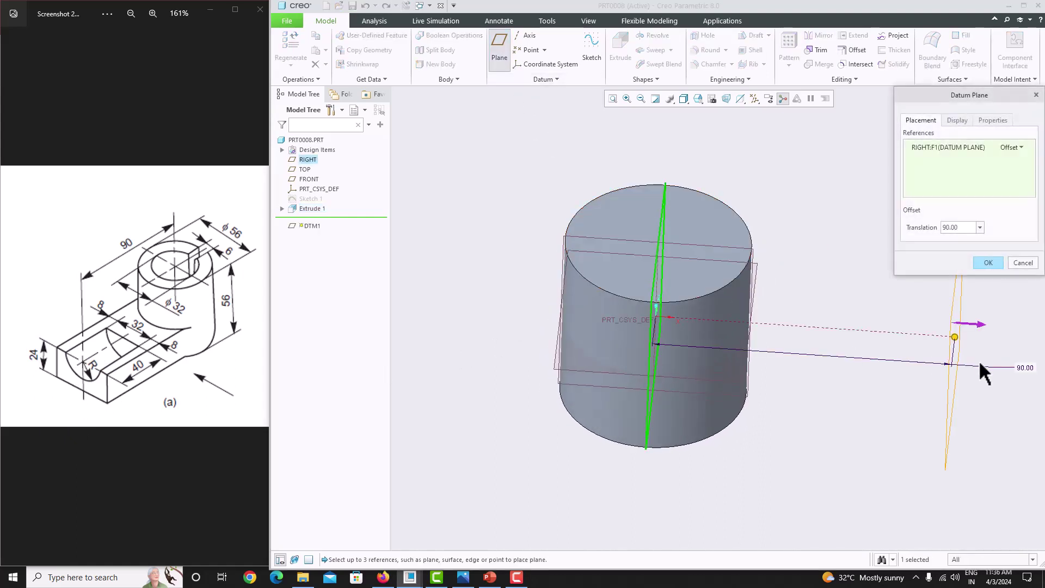
{"action": "left_click_drag", "start_coordinate": [958, 351], "coordinate": [479, 351]}
{"action": "scroll", "coordinate": [602, 401], "scroll_direction": "down", "scroll_amount": 5}
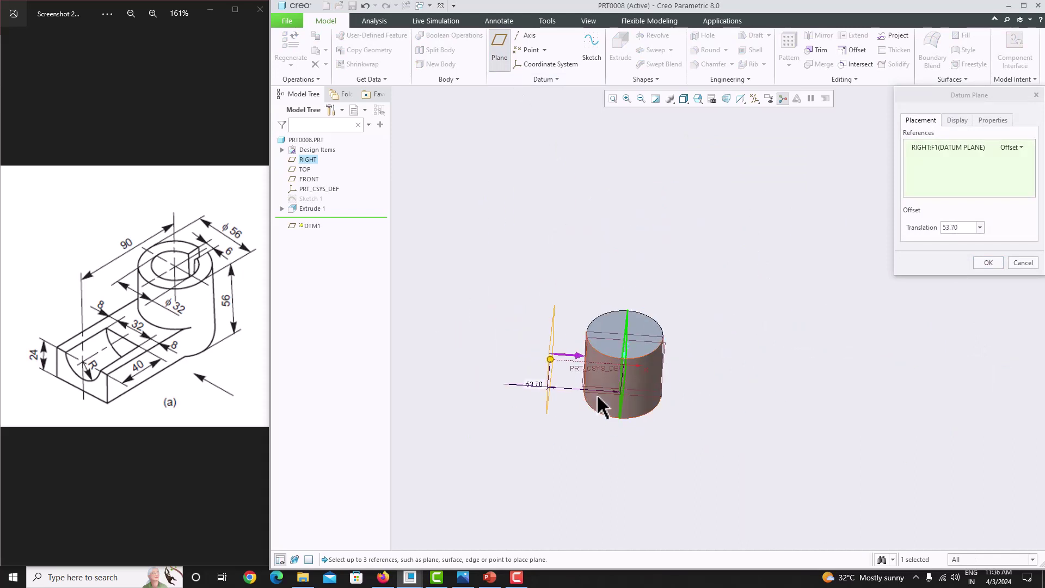
{"action": "middle_click_drag", "start_coordinate": [602, 402], "coordinate": [597, 422]}
{"action": "scroll", "coordinate": [573, 416], "scroll_direction": "up", "scroll_amount": 3}
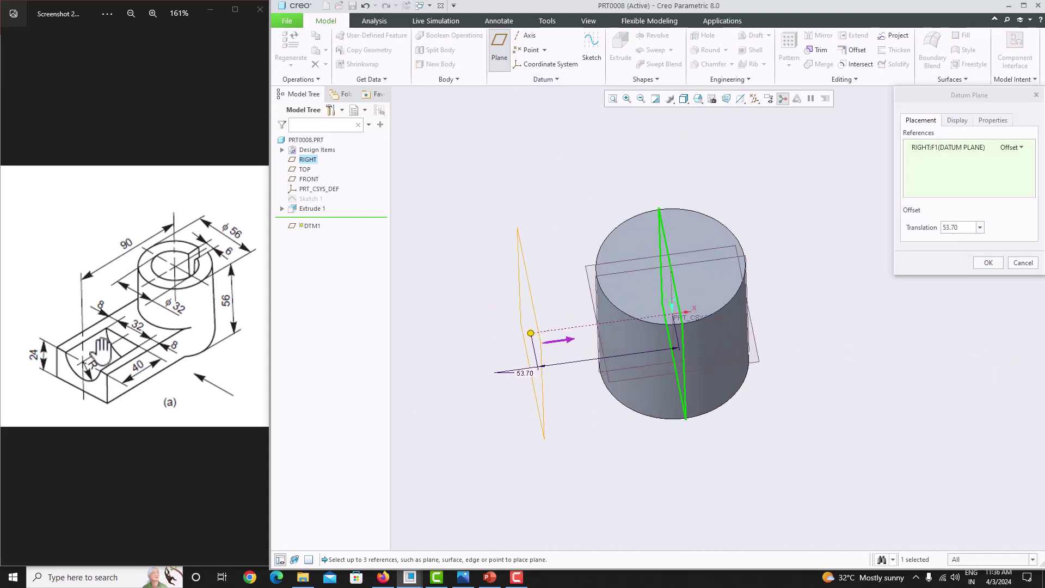
Step: Set the datum plane's offset to 90 mm and create the plane
{"action": "left_click", "coordinate": [963, 228]}
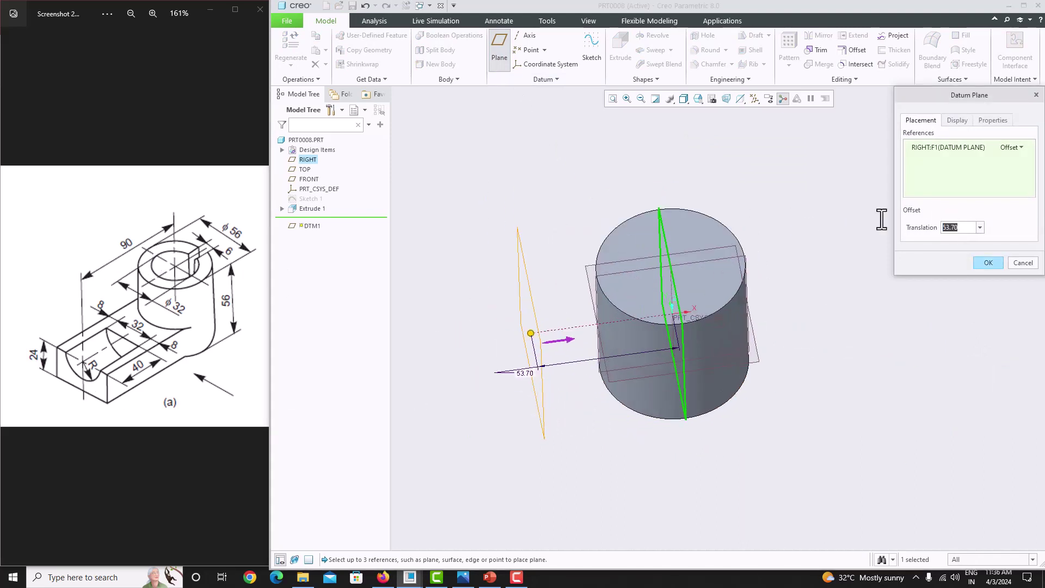
{"action": "type", "text": "90"}
{"action": "key", "text": "Return"}
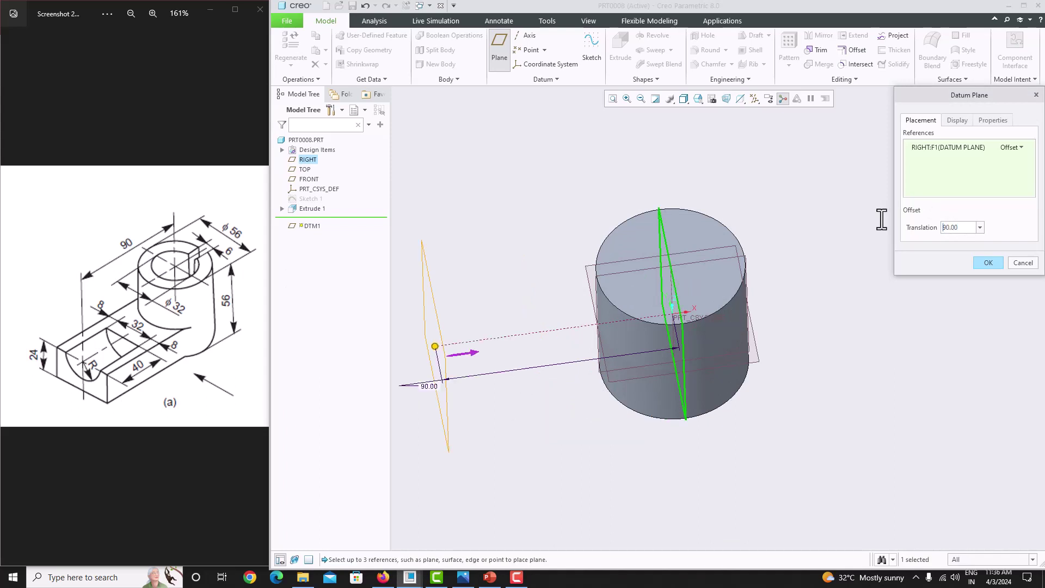
{"action": "left_click", "coordinate": [980, 265]}
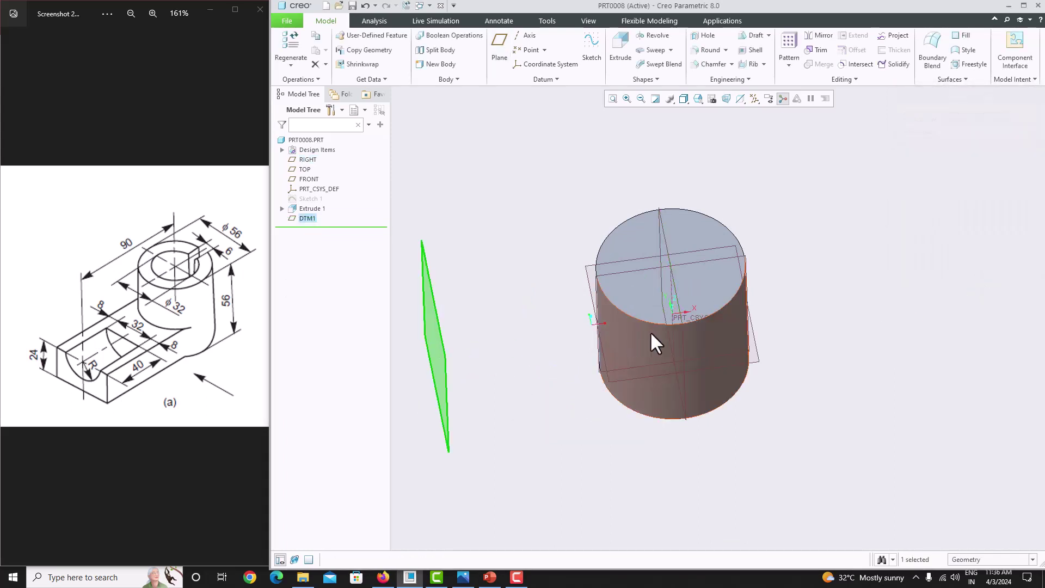
Step: Start a sketch on the new offset datum plane and view it square to the screen
{"action": "middle_click_drag", "start_coordinate": [648, 331], "coordinate": [546, 335]}
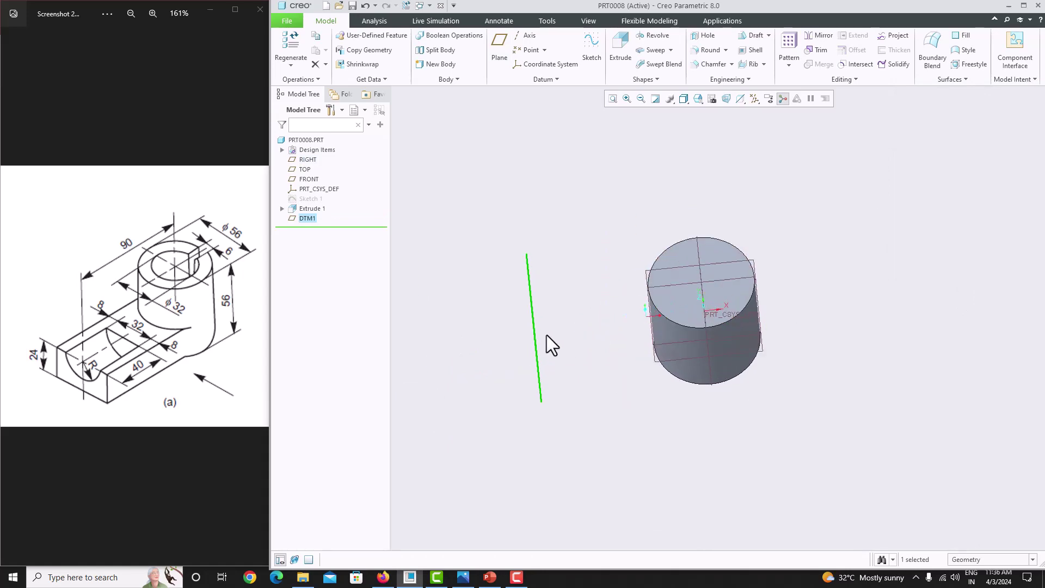
{"action": "left_click", "coordinate": [601, 45]}
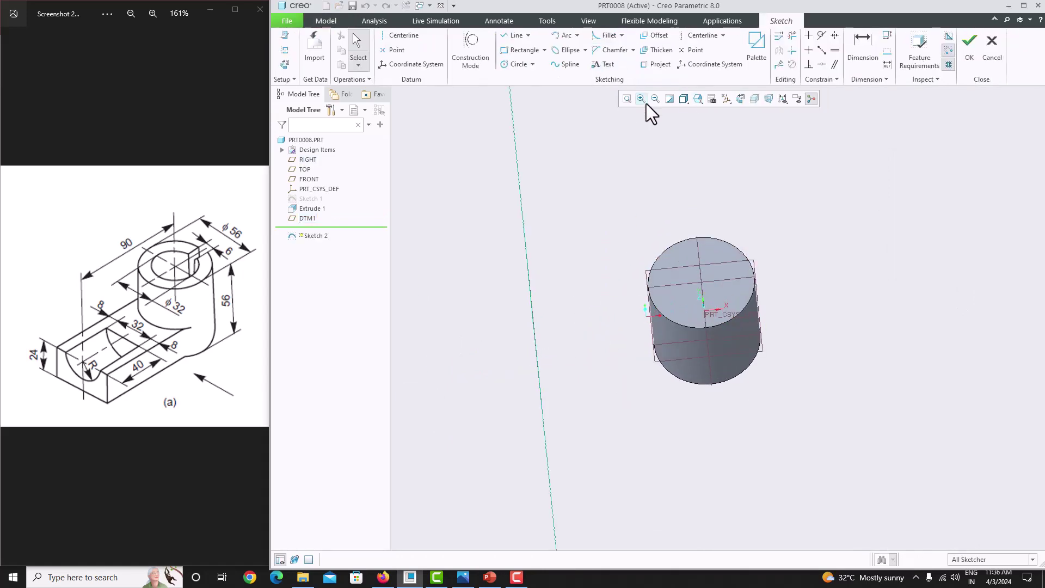
{"action": "left_click", "coordinate": [740, 100]}
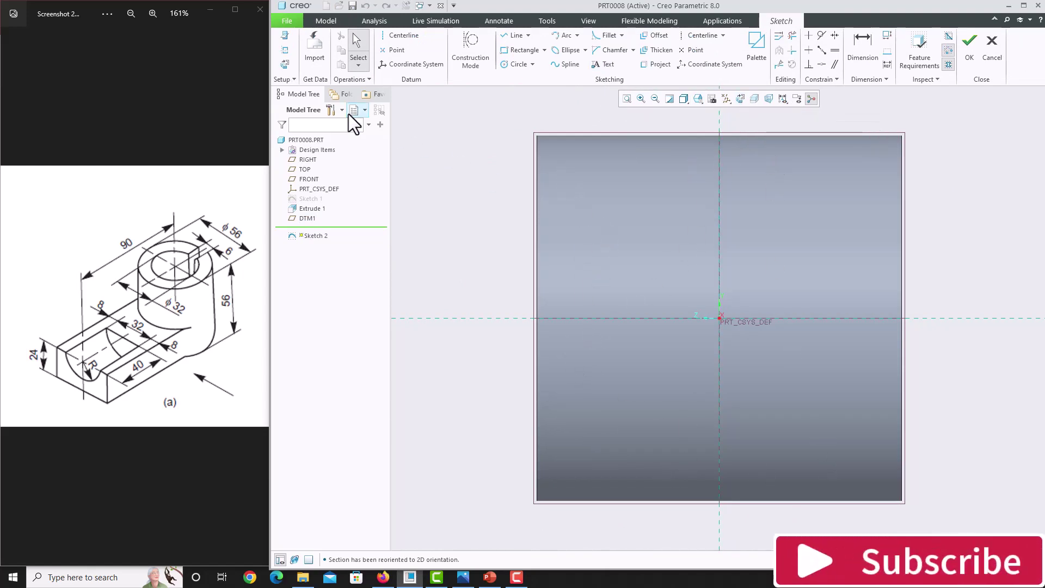
Step: Reorient the sketch so the TOP plane reference faces Left, and view the sketch plane square to the screen
{"action": "mouse_move", "coordinate": [501, 186]}
{"action": "middle_mouse_down"}
{"action": "mouse_move", "coordinate": [531, 175]}
{"action": "mouse_move", "coordinate": [497, 177]}
{"action": "mouse_move", "coordinate": [555, 164]}
{"action": "mouse_move", "coordinate": [525, 170]}
{"action": "middle_mouse_up"}
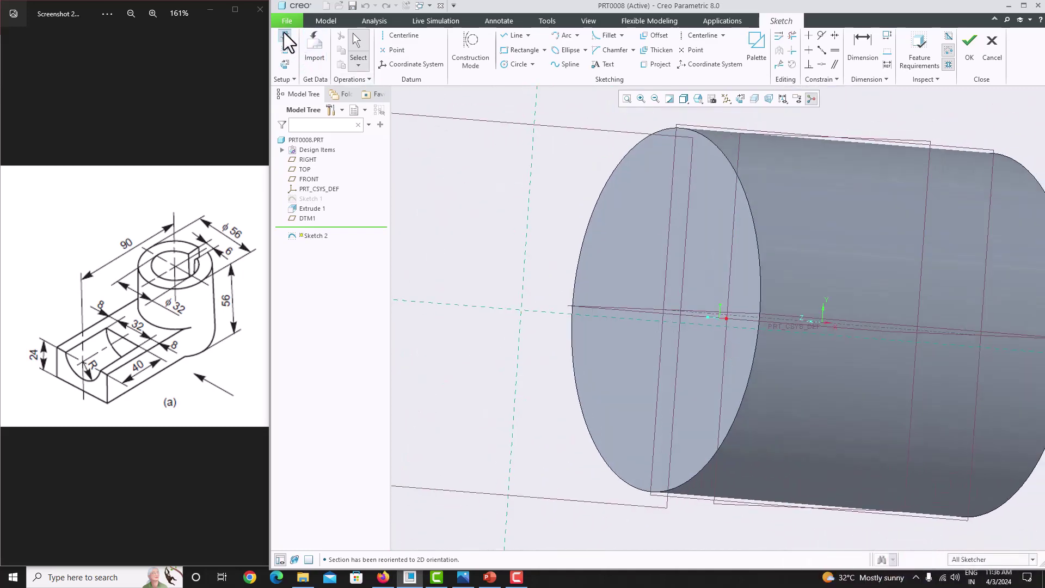
{"action": "left_click", "coordinate": [283, 33]}
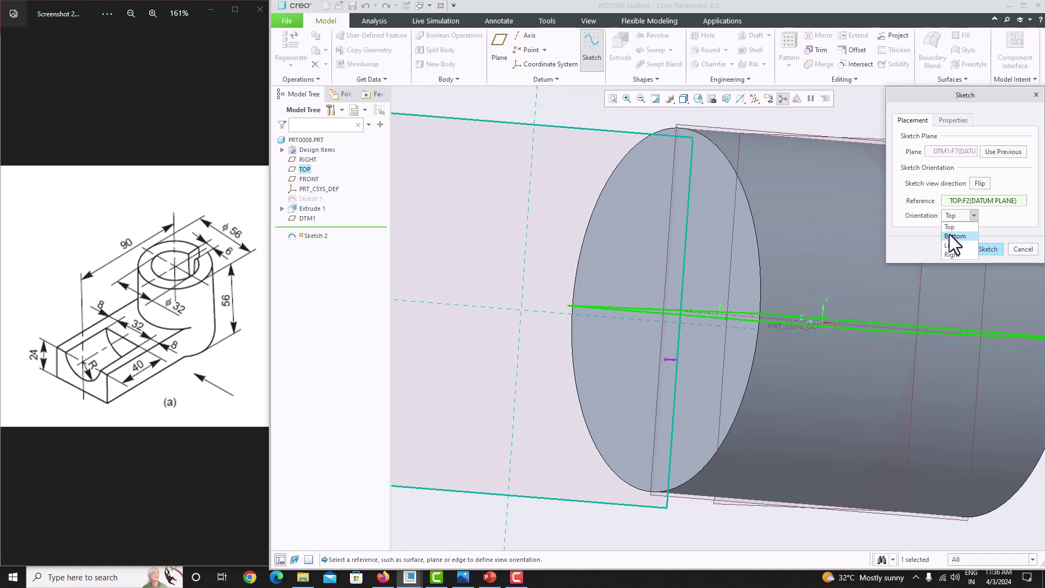
{"action": "left_click", "coordinate": [949, 235]}
{"action": "left_click", "coordinate": [955, 218]}
{"action": "left_click", "coordinate": [956, 244]}
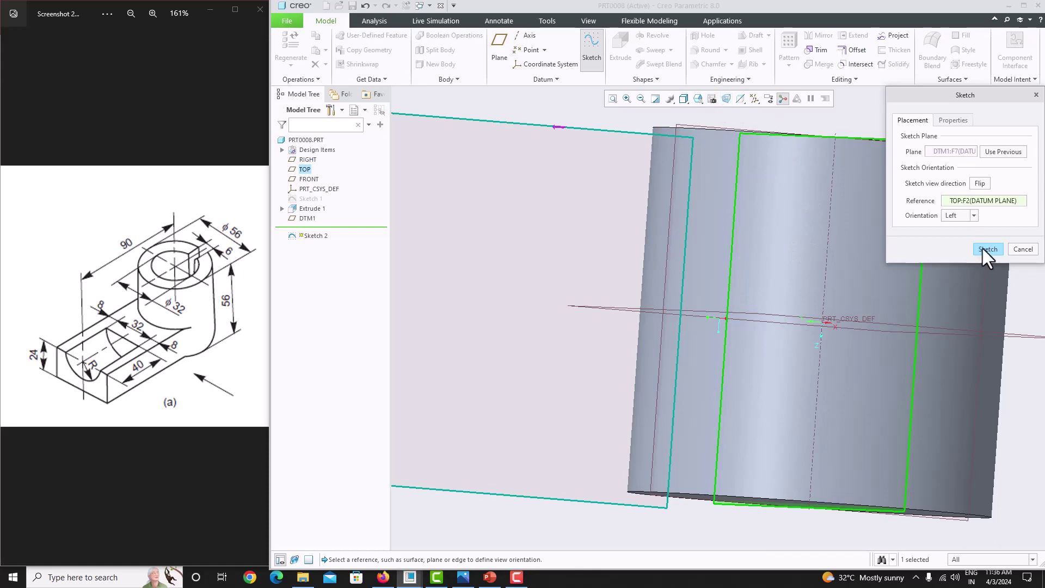
{"action": "left_click", "coordinate": [982, 249]}
{"action": "left_click", "coordinate": [739, 100]}
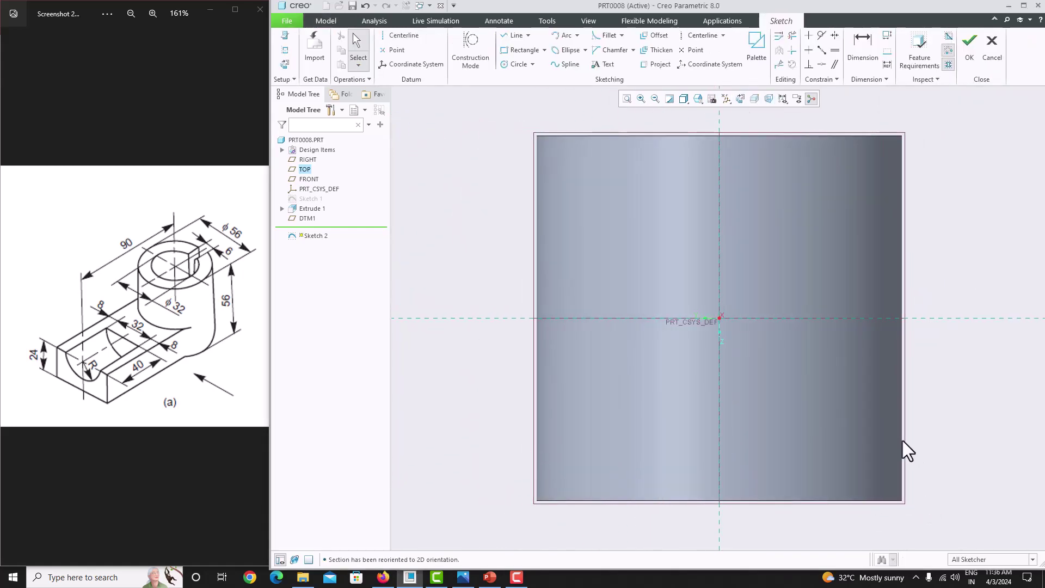
Step: Add the cylinder's bottom edge and both of its vertical side edges as sketch references
{"action": "left_click", "coordinate": [284, 50]}
{"action": "left_click", "coordinate": [587, 498]}
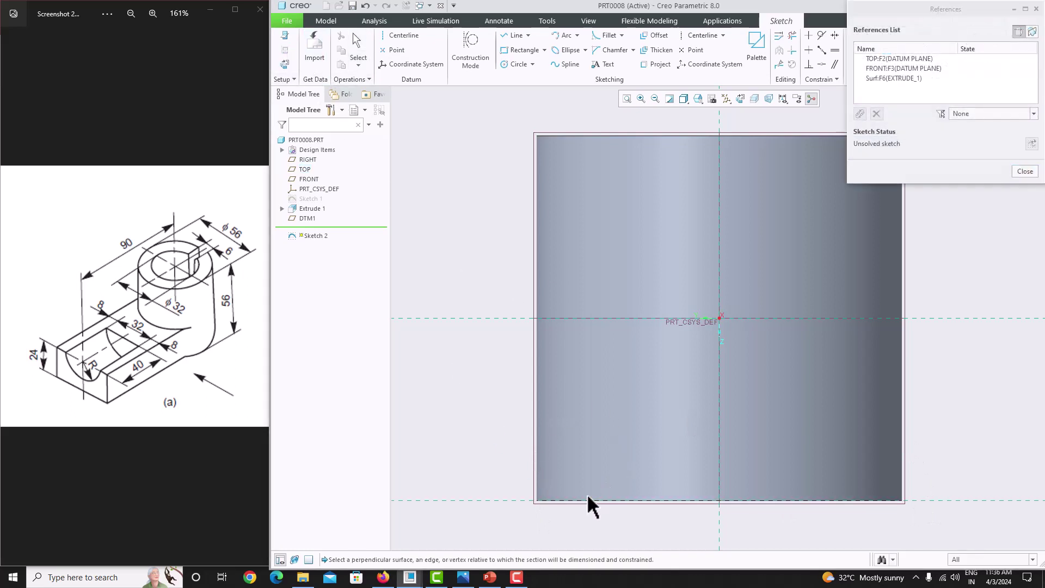
{"action": "left_click", "coordinate": [538, 467]}
{"action": "left_click", "coordinate": [902, 461]}
{"action": "left_click", "coordinate": [1034, 174]}
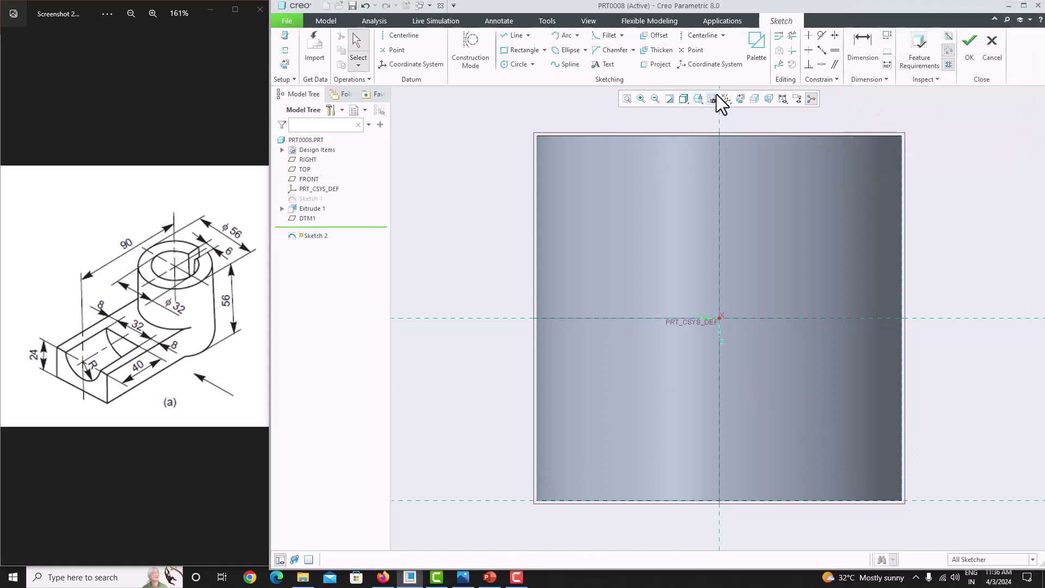
{"action": "left_click", "coordinate": [751, 99]}
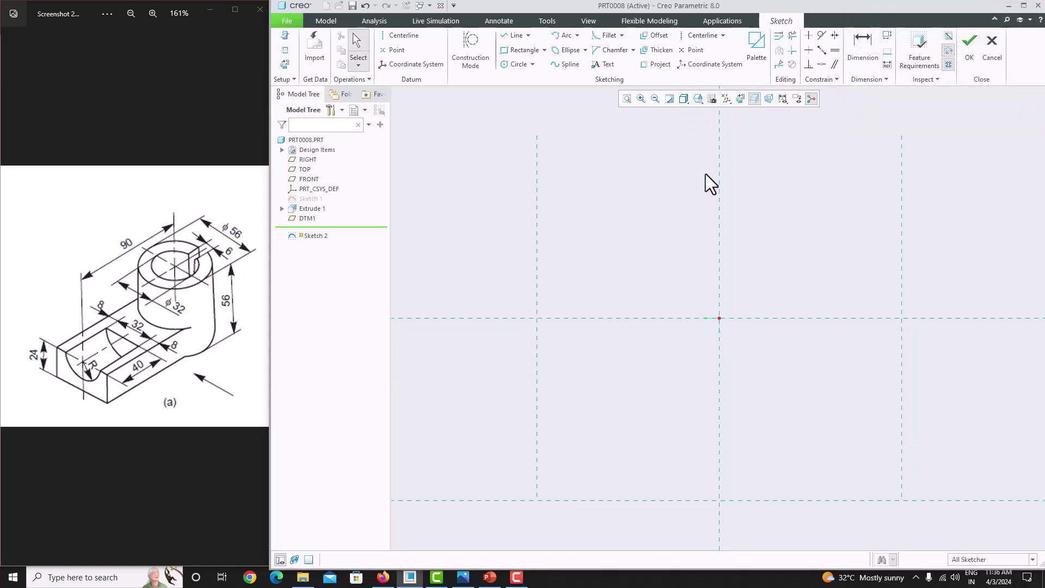
{"action": "left_click", "coordinate": [753, 98]}
Step: Sketch a rectangle about 43 by 10 mm on the cylinder's bottom edge and make it symmetric about the vertical reference
{"action": "scroll", "coordinate": [410, 308], "scroll_direction": "down", "scroll_amount": 2}
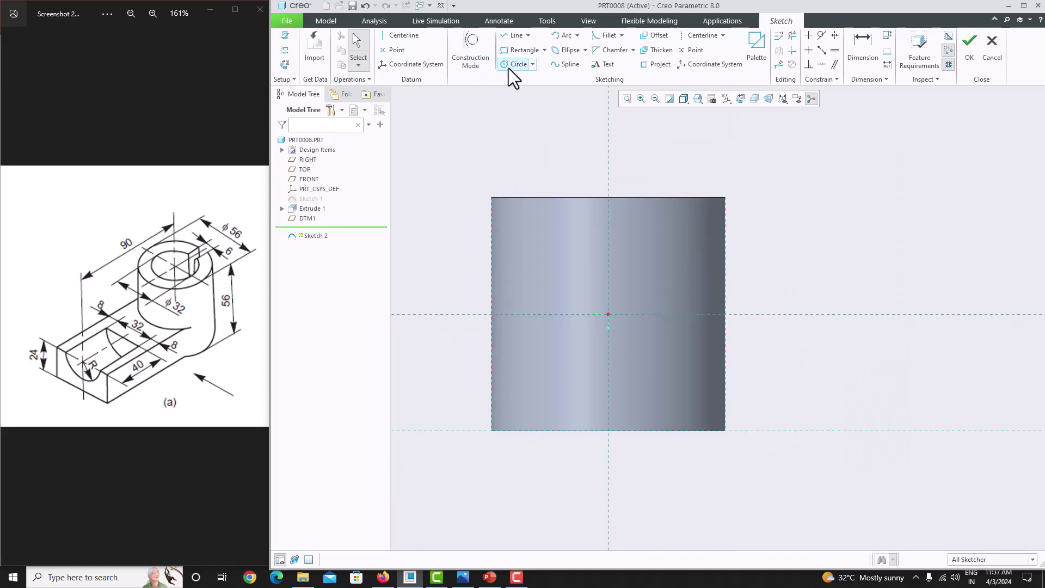
{"action": "left_click", "coordinate": [521, 50]}
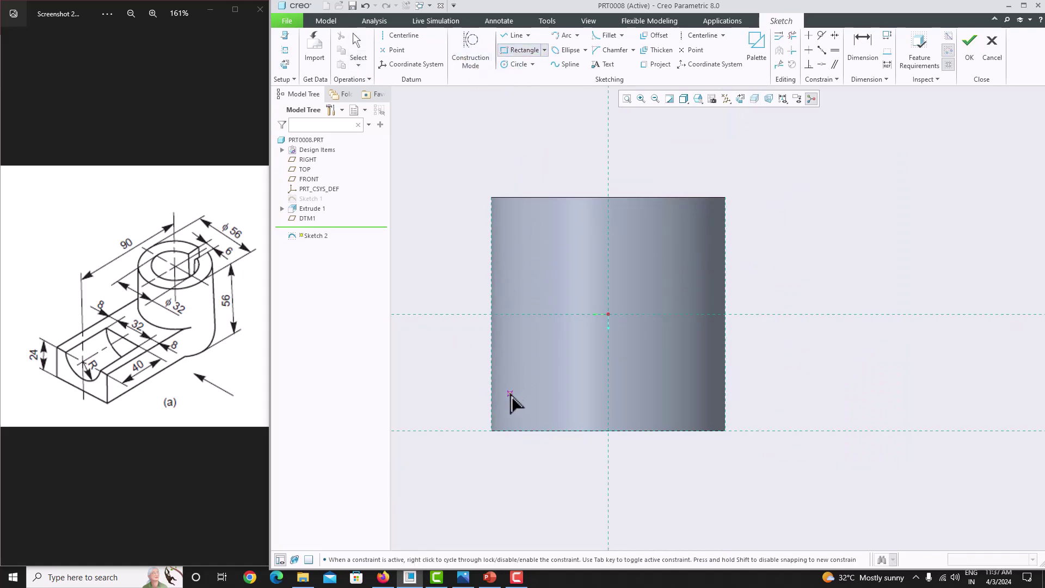
{"action": "left_click", "coordinate": [690, 430]}
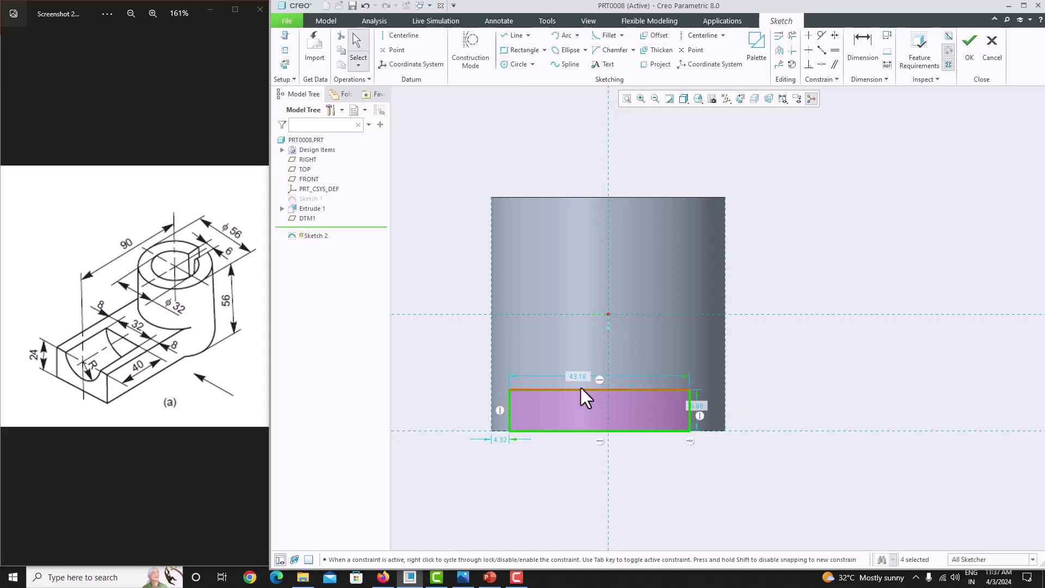
{"action": "left_click", "coordinate": [834, 35]}
{"action": "scroll", "coordinate": [510, 378], "scroll_direction": "down", "scroll_amount": 2}
{"action": "left_click", "coordinate": [513, 396]}
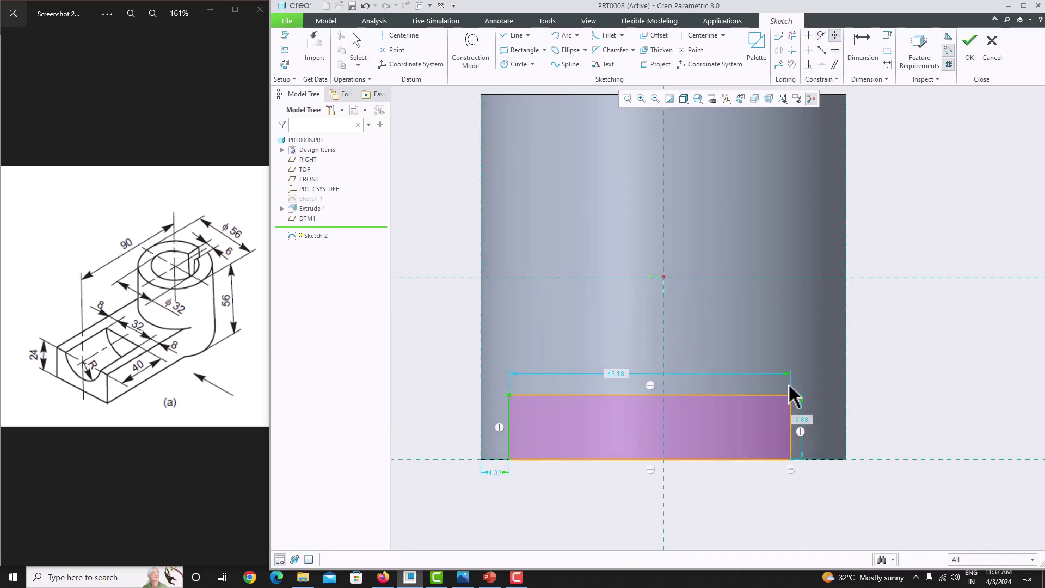
{"action": "left_click", "coordinate": [668, 335]}
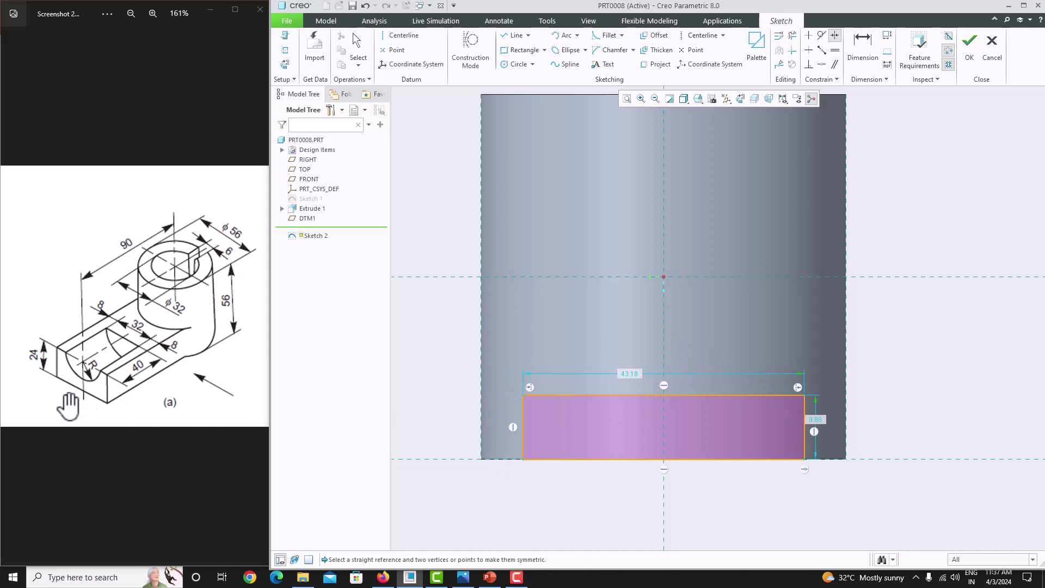
{"action": "middle_click", "coordinate": [822, 420]}
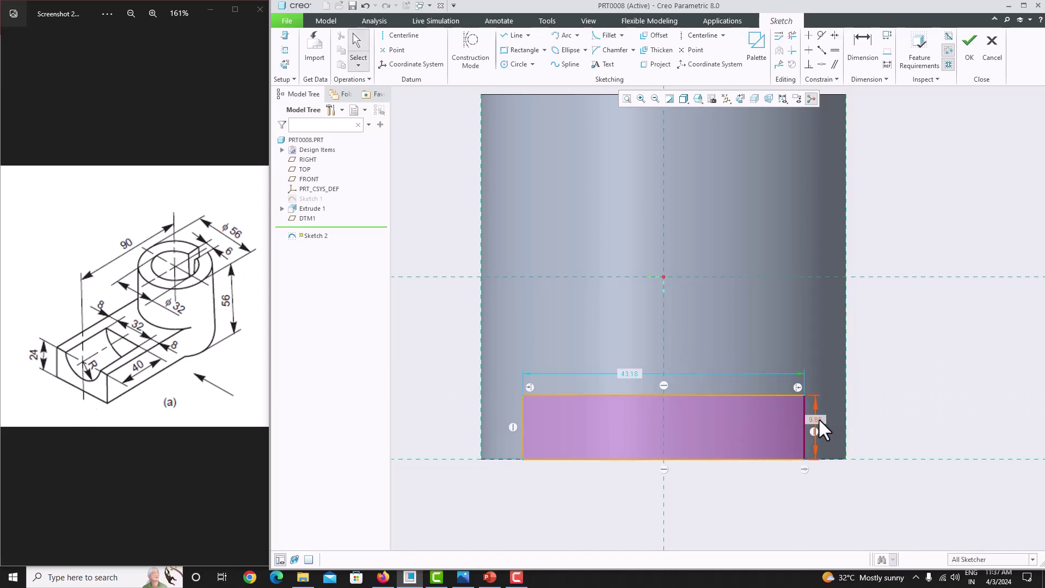
Step: Set the rectangle's height to 24 mm and its width to 48 mm, and finish the sketch
{"action": "double_click", "coordinate": [818, 418]}
{"action": "type", "text": "24"}
{"action": "key", "text": "Return"}
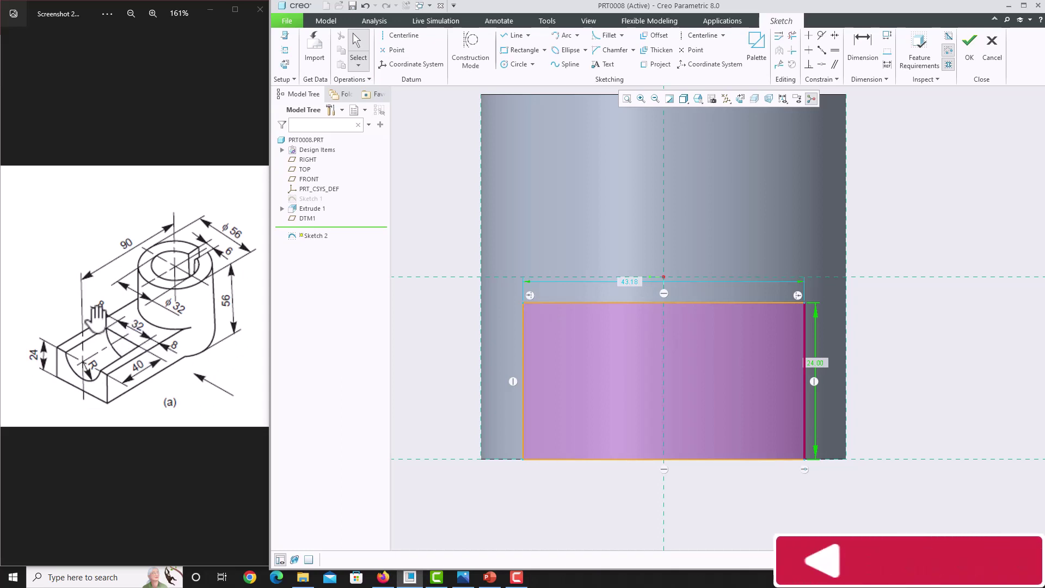
{"action": "double_click", "coordinate": [630, 281]}
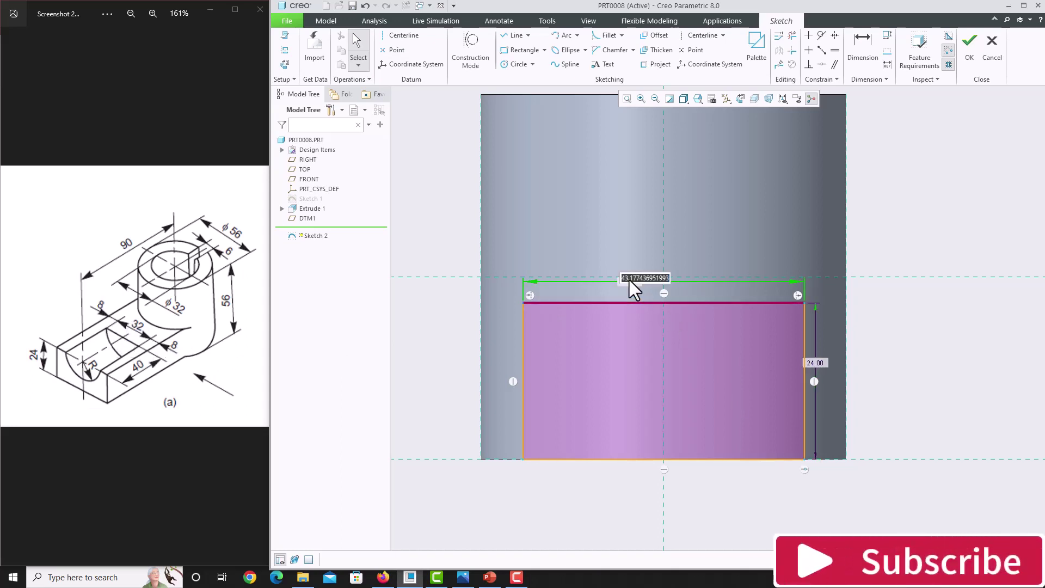
{"action": "type", "text": "48"}
{"action": "key", "text": "Return"}
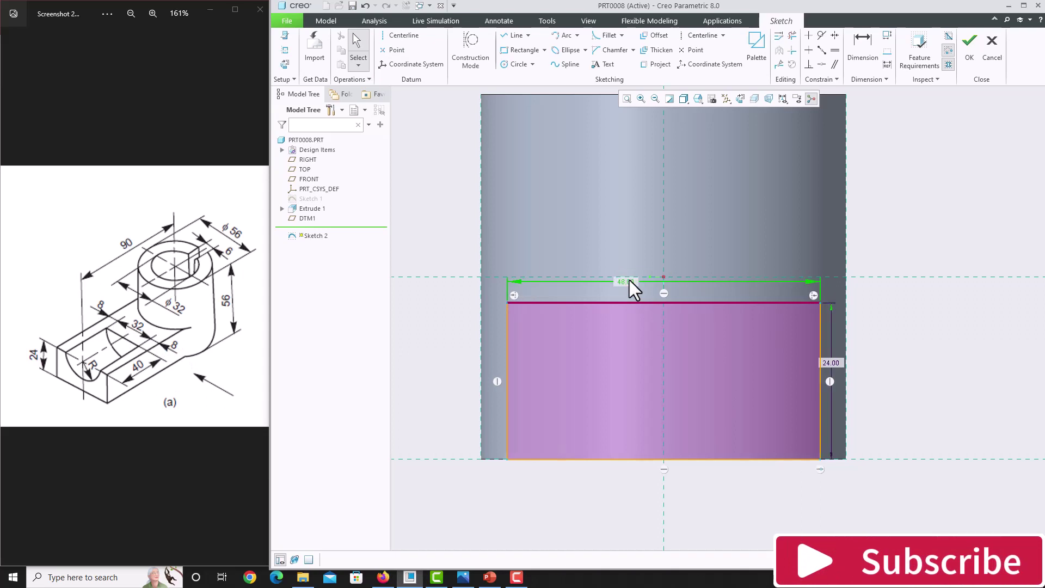
{"action": "left_click", "coordinate": [967, 52]}
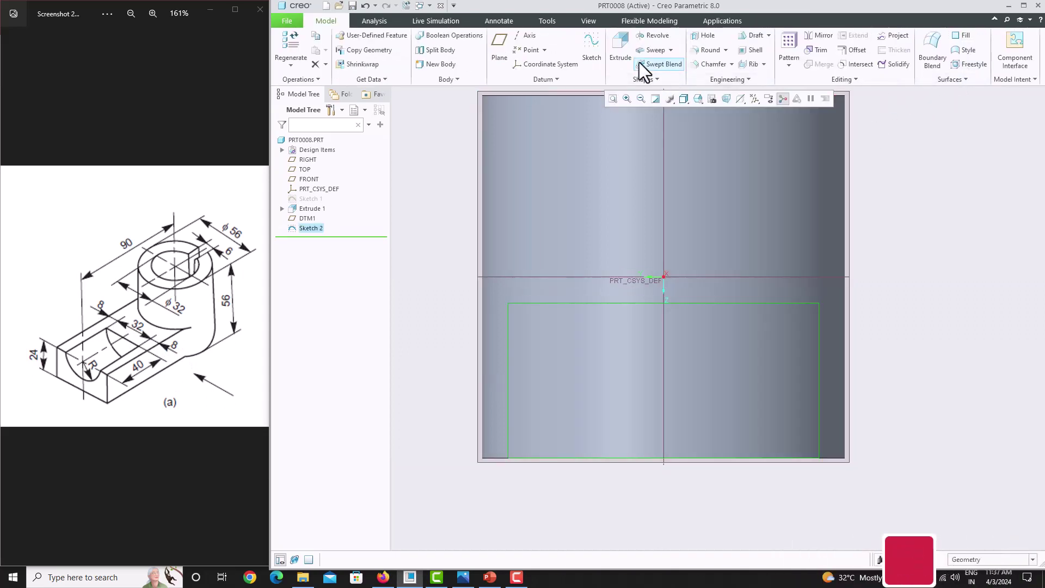
Step: Extrude the rectangle as a solid from the offset plane toward the cylinder until it runs into the cylinder's body
{"action": "left_click", "coordinate": [666, 62]}
{"action": "mouse_move", "coordinate": [662, 322]}
{"action": "middle_mouse_down"}
{"action": "mouse_move", "coordinate": [693, 306]}
{"action": "mouse_move", "coordinate": [679, 326]}
{"action": "middle_mouse_up"}
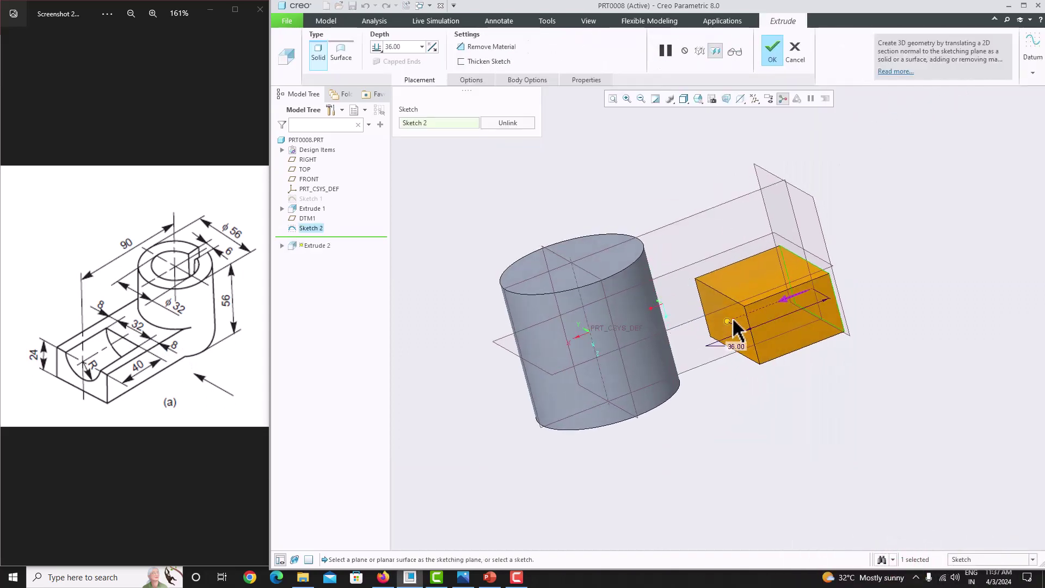
{"action": "left_click_drag", "start_coordinate": [732, 320], "coordinate": [592, 379]}
{"action": "middle_click_drag", "start_coordinate": [750, 387], "coordinate": [746, 419]}
{"action": "middle_click", "coordinate": [756, 416]}
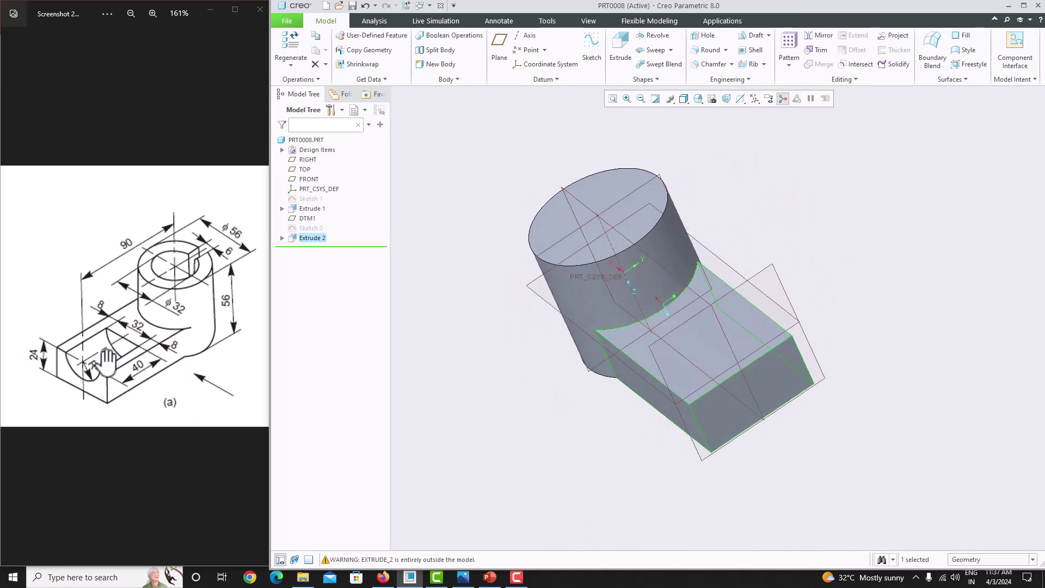
Step: Start a sketch on the arm's end face, viewed square, with the arm's top edge as an added reference
{"action": "left_click", "coordinate": [770, 377]}
{"action": "left_click", "coordinate": [594, 51]}
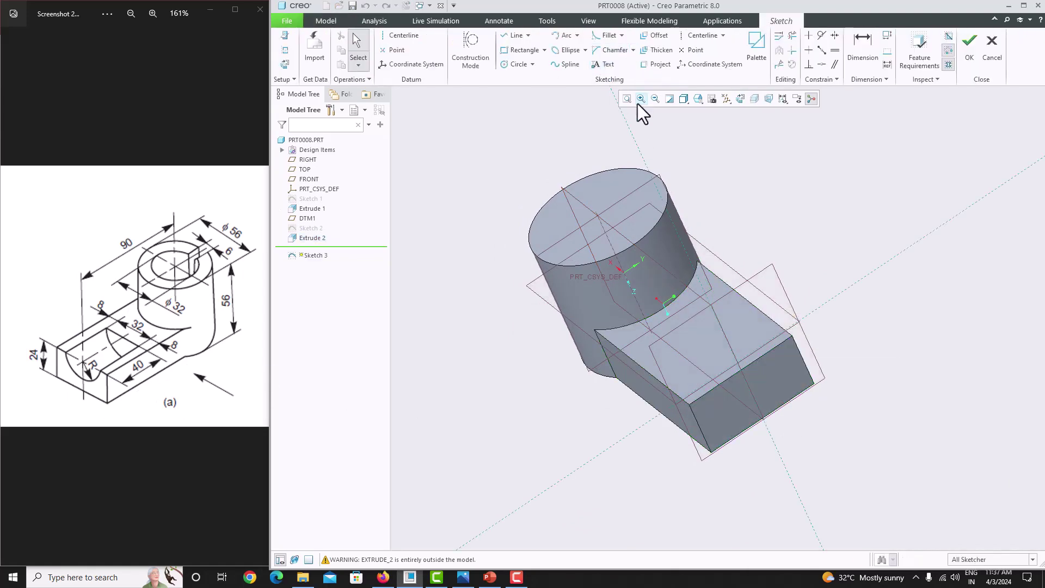
{"action": "left_click", "coordinate": [739, 102]}
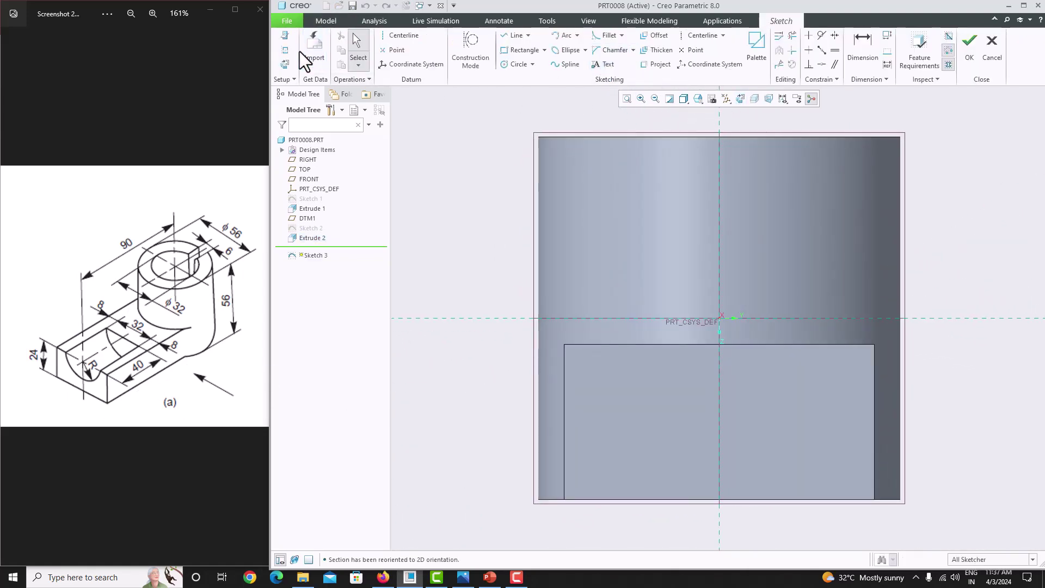
{"action": "left_click", "coordinate": [669, 344]}
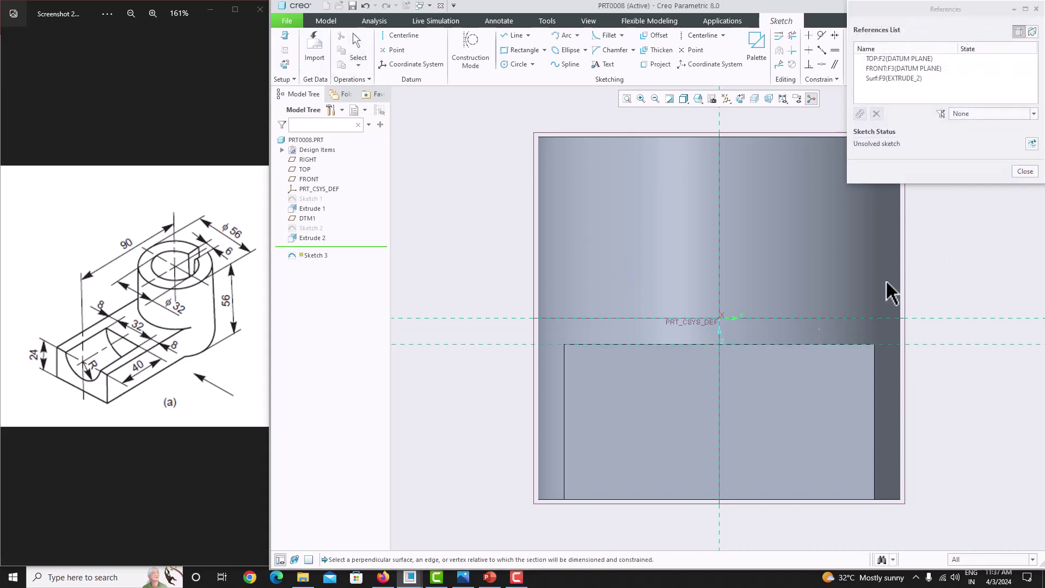
{"action": "left_click", "coordinate": [1025, 172]}
Step: Sketch a circle centred on the midpoint of the arm's top edge and set its diameter to 32 mm
{"action": "left_click", "coordinate": [515, 64]}
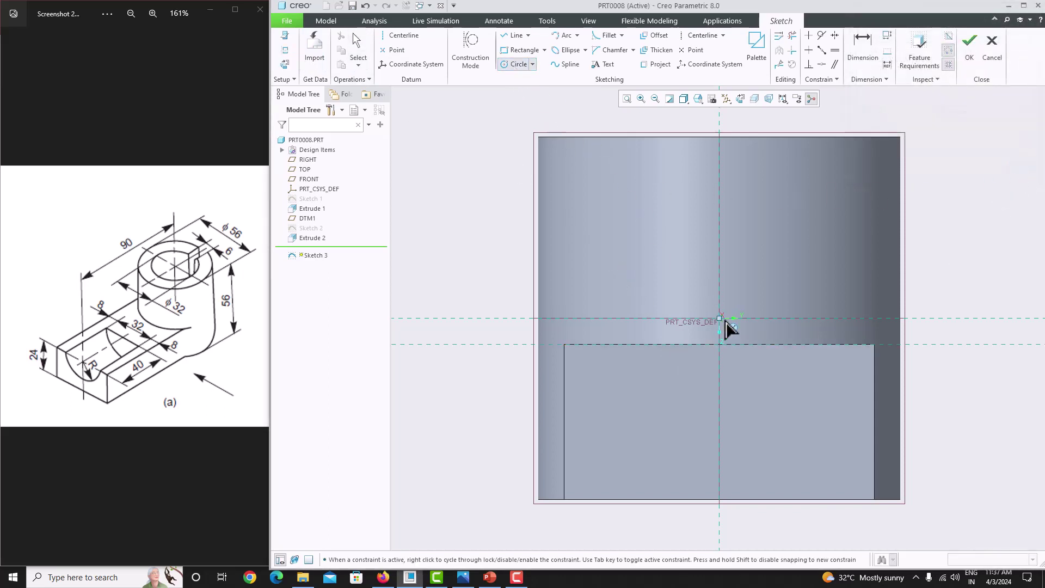
{"action": "left_click", "coordinate": [719, 344]}
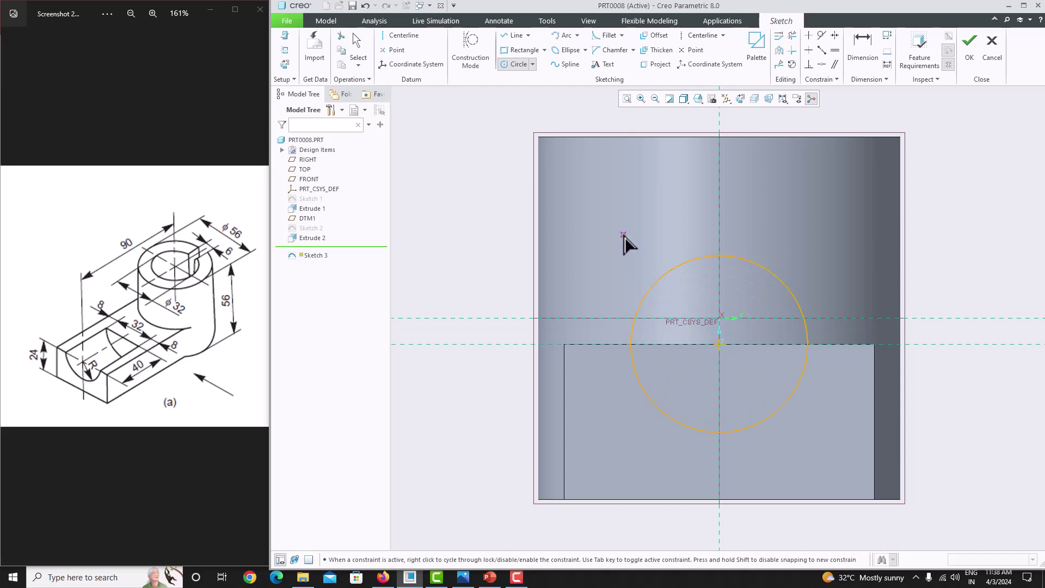
{"action": "left_click", "coordinate": [657, 282]}
{"action": "middle_click", "coordinate": [644, 336]}
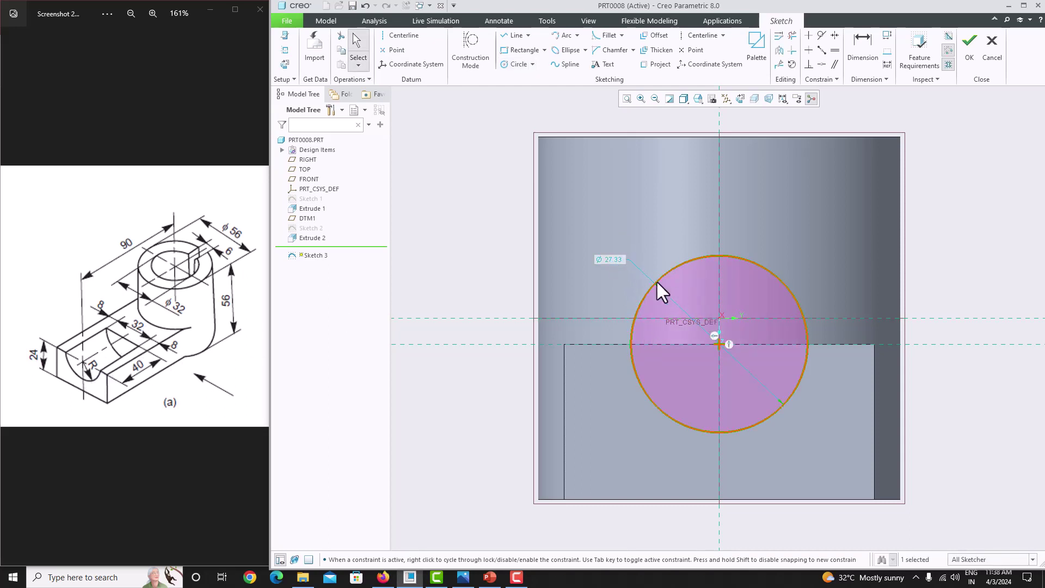
{"action": "double_click", "coordinate": [608, 258]}
{"action": "type", "text": "32"}
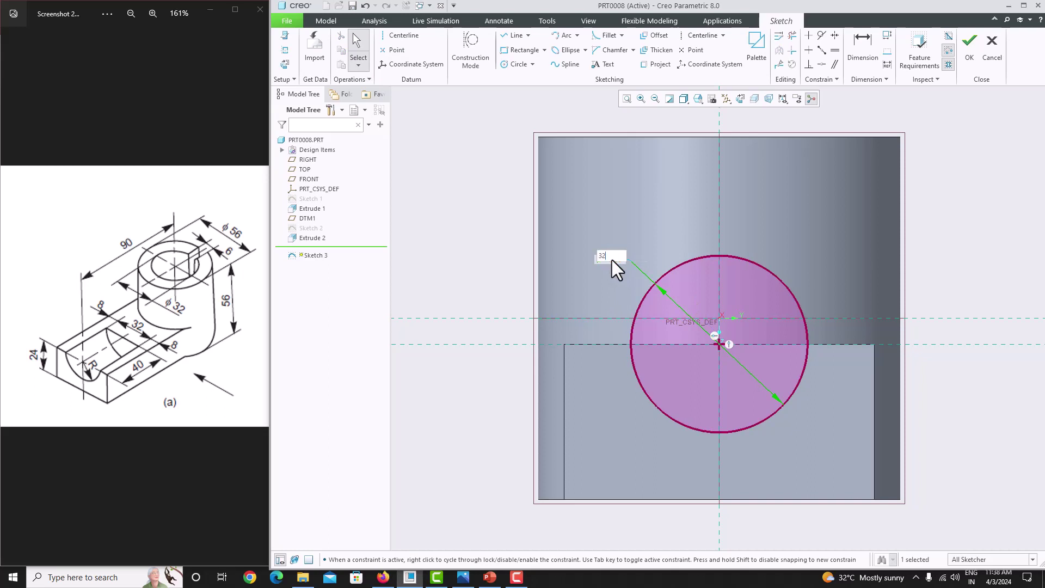
{"action": "key", "text": "Return"}
Step: Draw a horizontal line across the circle's full diameter along the arm's top edge
{"action": "left_click", "coordinate": [517, 36]}
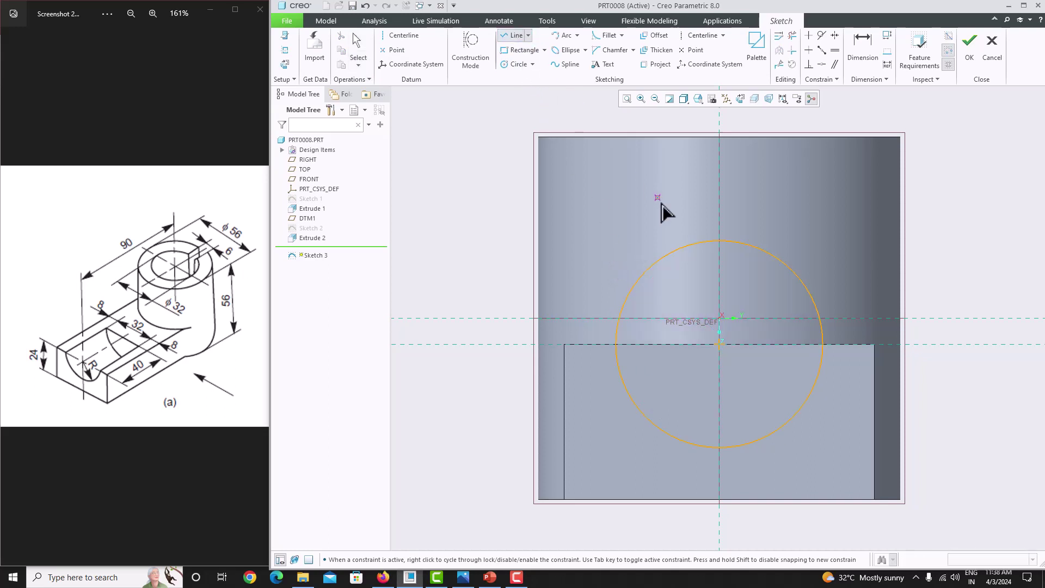
{"action": "left_click", "coordinate": [617, 344]}
{"action": "left_click", "coordinate": [821, 345]}
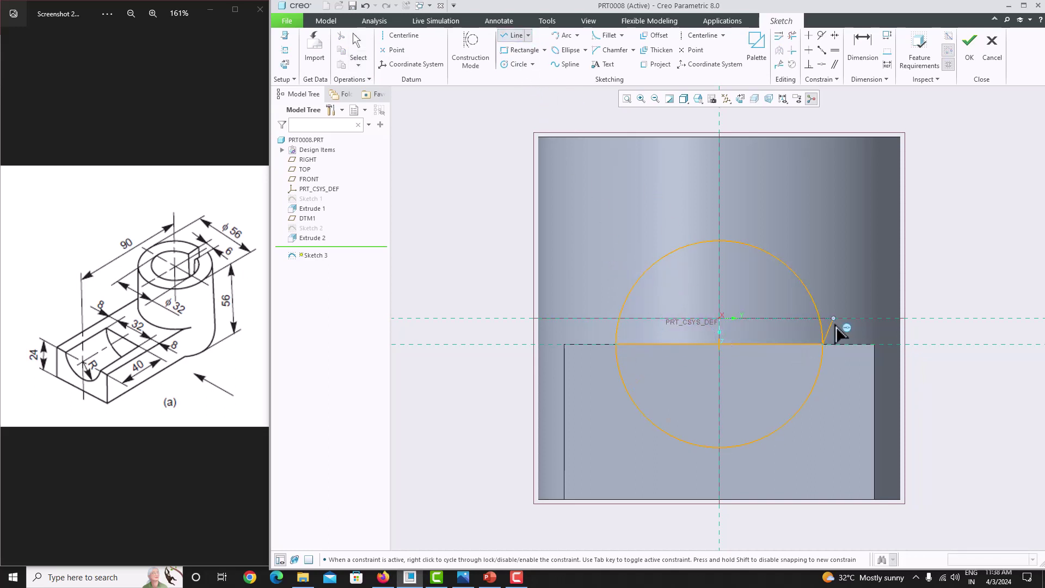
{"action": "middle_click", "coordinate": [866, 282]}
Step: Trim away the circle's upper half to leave a closed semicircle below the line, and finish the sketch
{"action": "left_click", "coordinate": [793, 37]}
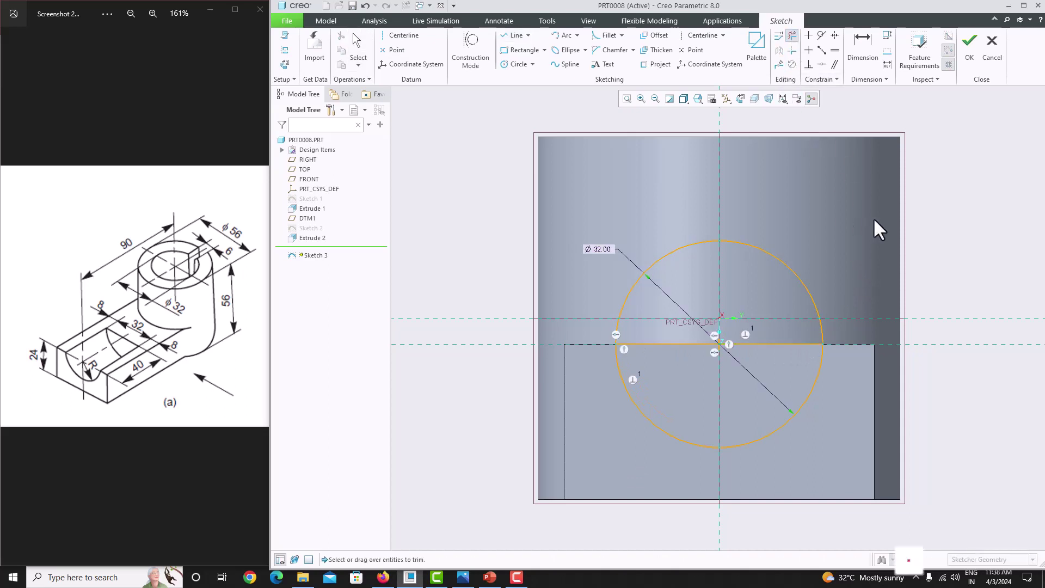
{"action": "left_click_drag", "start_coordinate": [825, 245], "coordinate": [653, 285]}
{"action": "scroll", "coordinate": [850, 329], "scroll_direction": "up", "scroll_amount": 5}
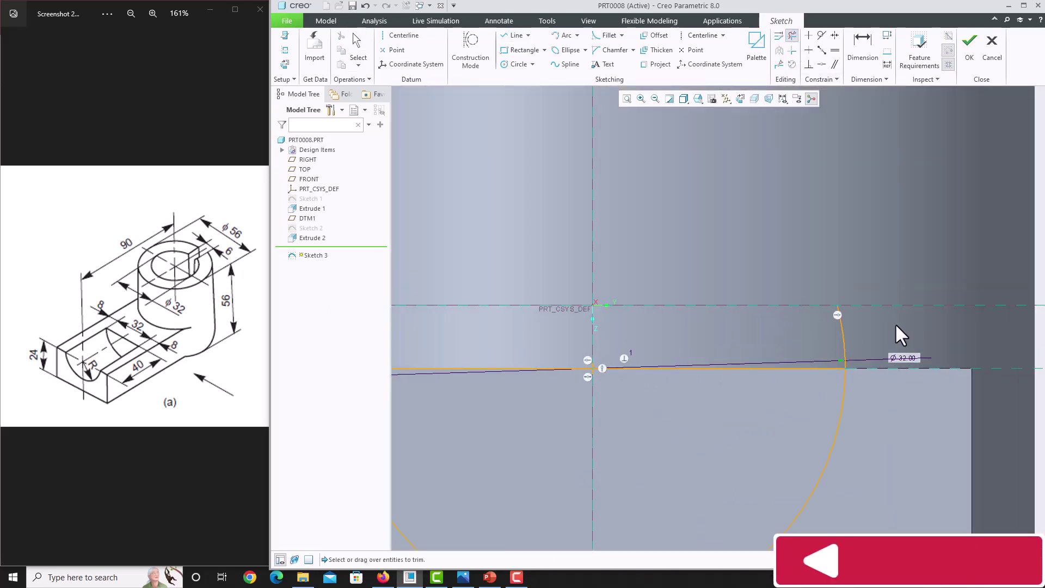
{"action": "scroll", "coordinate": [708, 326], "scroll_direction": "down", "scroll_amount": 4}
{"action": "left_click_drag", "start_coordinate": [600, 329], "coordinate": [605, 330]}
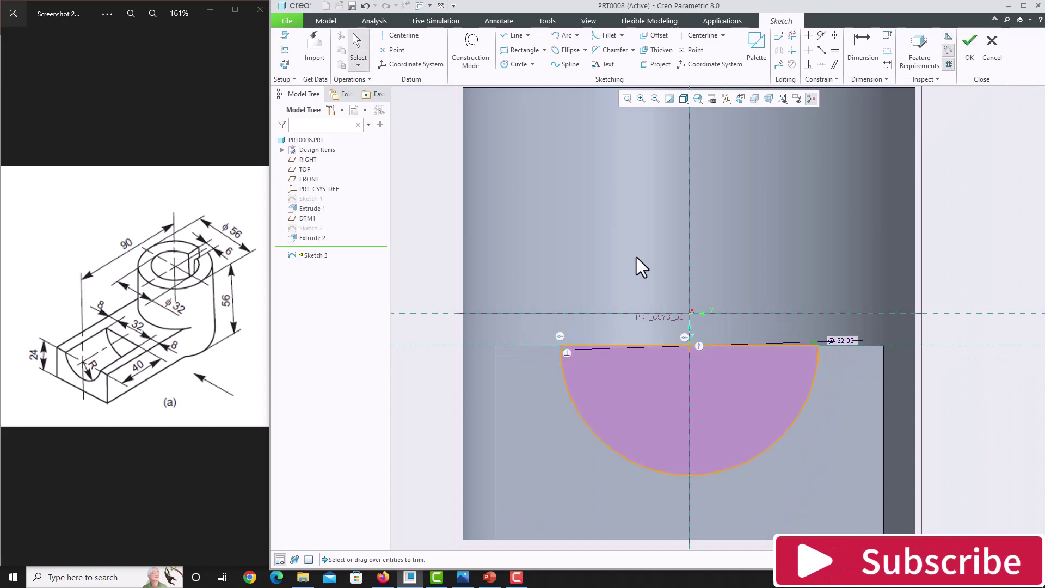
{"action": "scroll", "coordinate": [635, 325], "scroll_direction": "down", "scroll_amount": 4}
{"action": "left_click", "coordinate": [975, 68]}
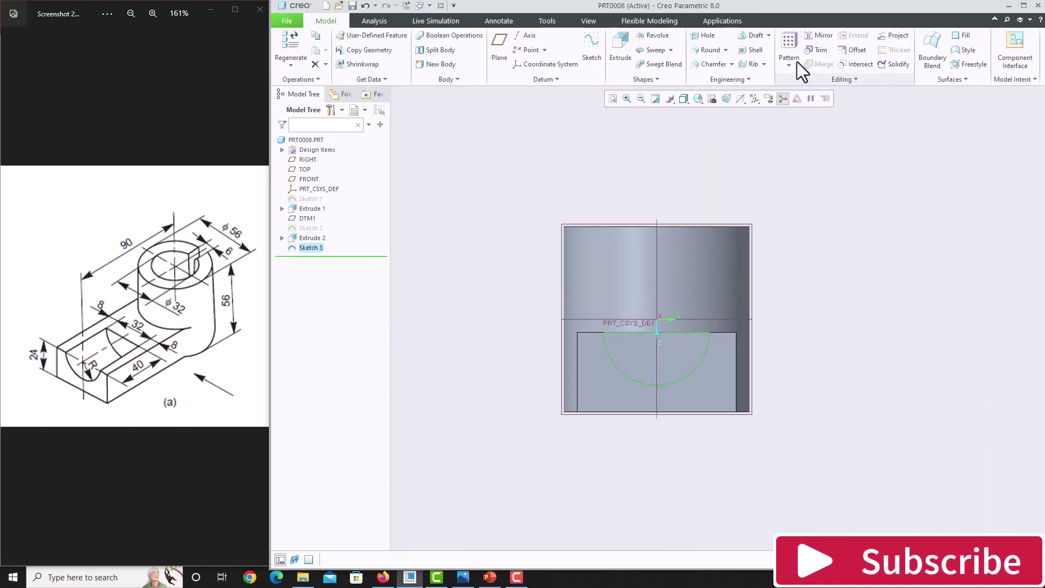
Step: Extrude the semicircle sketch into the arm as a 40 mm deep material-removing cut
{"action": "left_click", "coordinate": [633, 46]}
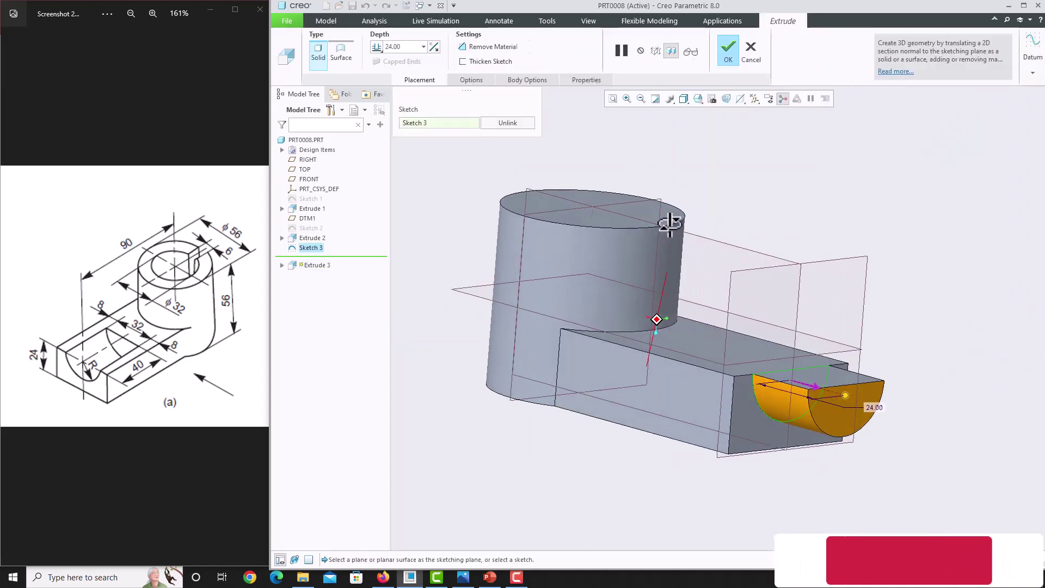
{"action": "left_click", "coordinate": [813, 381]}
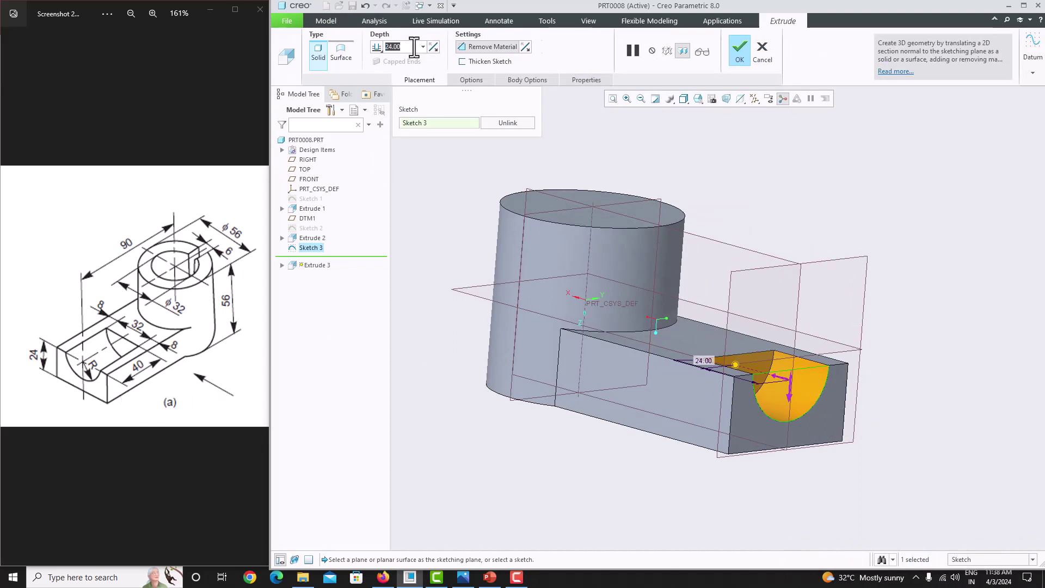
{"action": "type", "text": "40"}
{"action": "key", "text": "Return"}
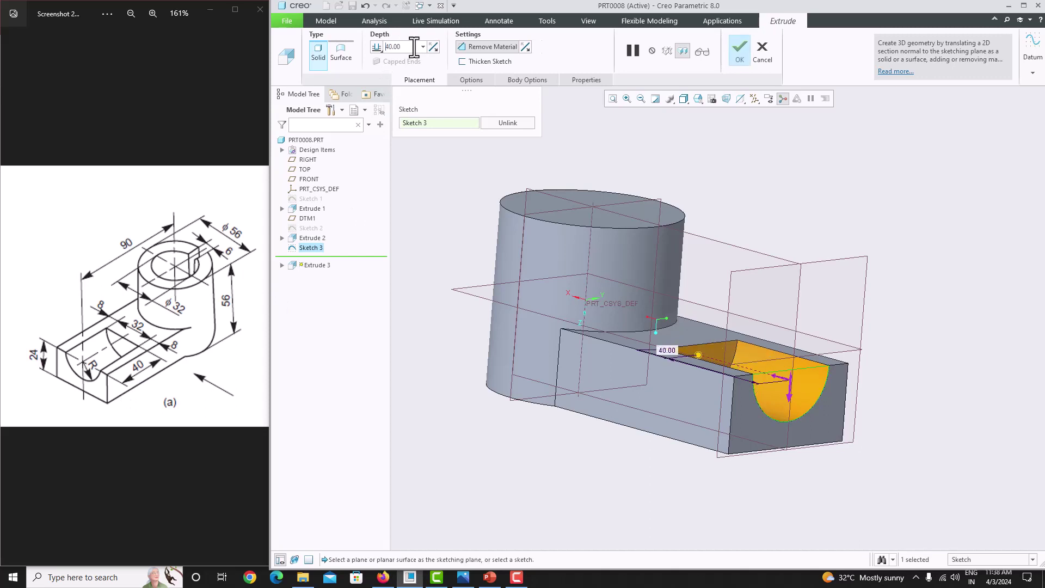
{"action": "left_click", "coordinate": [746, 45]}
Step: Start a sketch on the cylinder's top face and view it square
{"action": "middle_click_drag", "start_coordinate": [760, 257], "coordinate": [728, 266]}
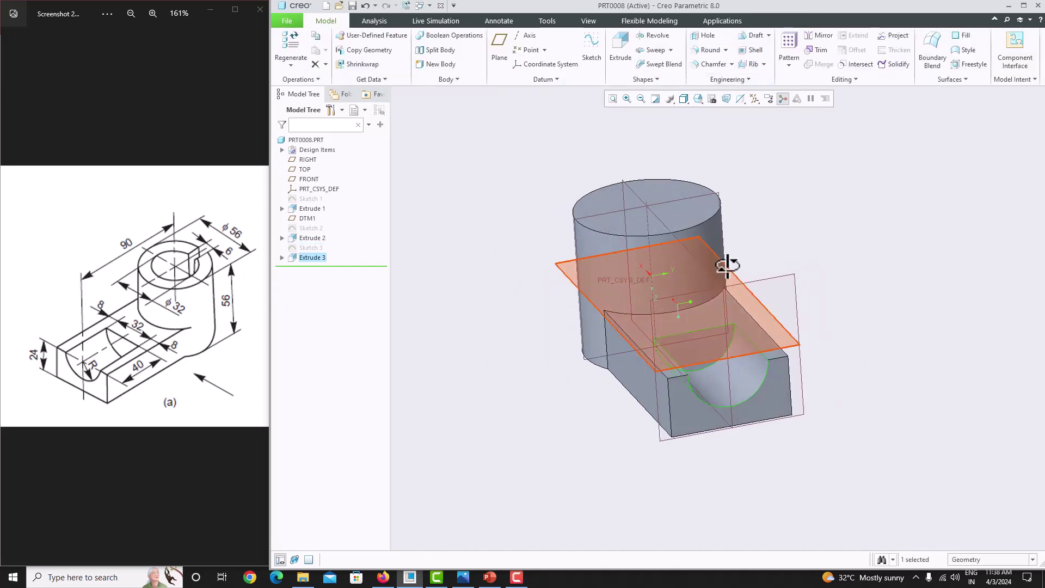
{"action": "left_click", "coordinate": [673, 207]}
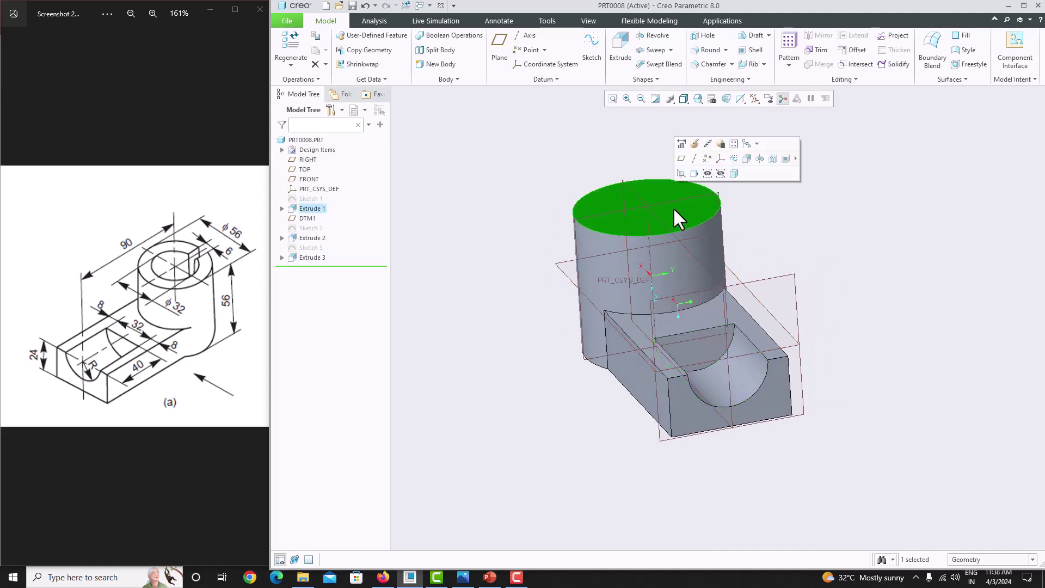
{"action": "left_click", "coordinate": [593, 63]}
{"action": "left_click", "coordinate": [741, 99]}
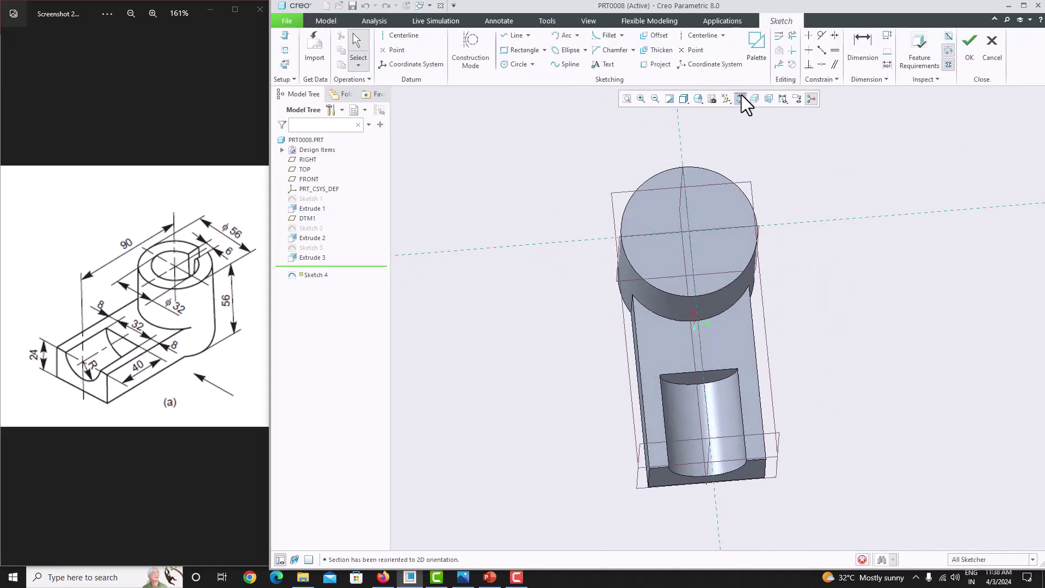
Step: Sketch a circle centred on the cylinder's axis and set its diameter to 32 mm
{"action": "left_click", "coordinate": [513, 64]}
{"action": "left_click", "coordinate": [720, 222]}
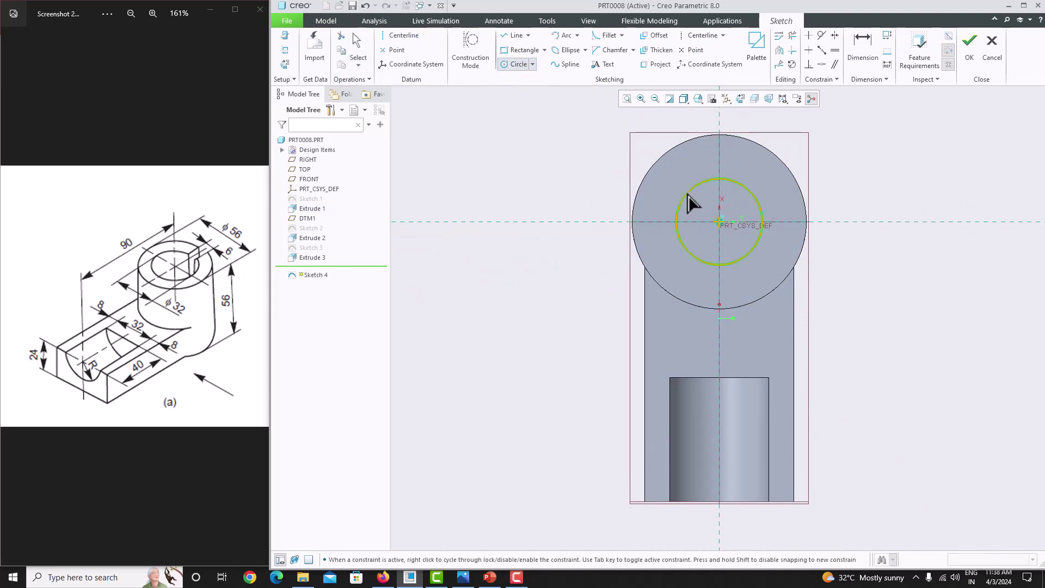
{"action": "left_click", "coordinate": [687, 191]}
{"action": "middle_click", "coordinate": [673, 175]}
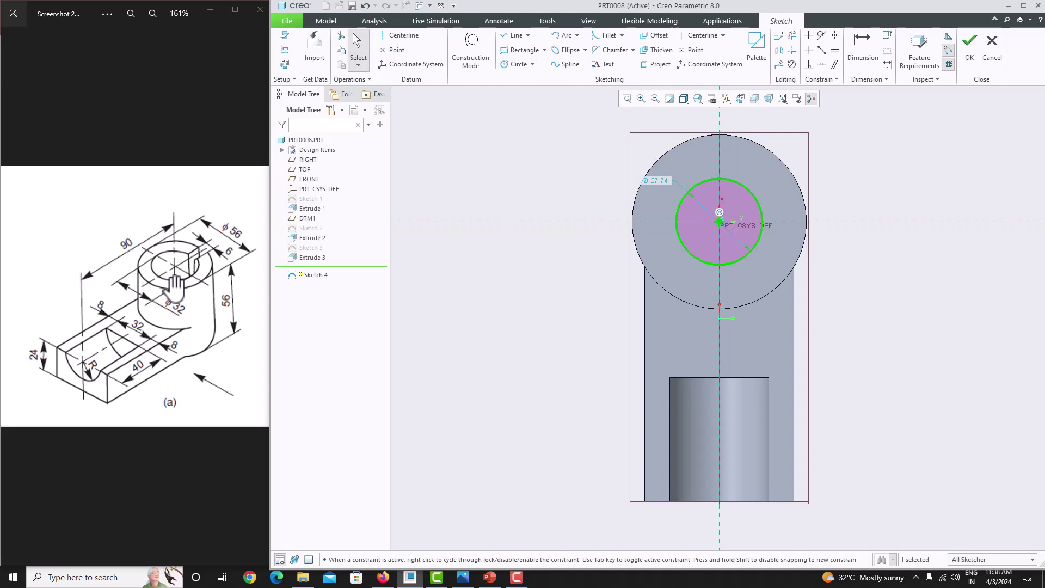
{"action": "double_click", "coordinate": [659, 182]}
{"action": "type", "text": "32"}
{"action": "key", "text": "Return"}
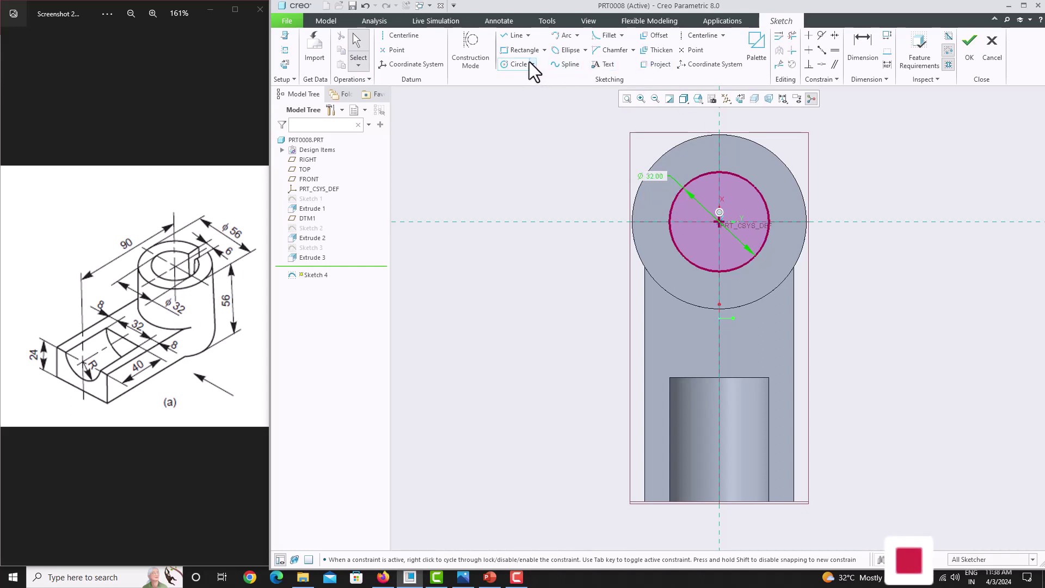
Step: Sketch a rectangle about 10.7 mm wide between the cylinder's outer edge and the 32 mm circle, across the vertical centreline opposite the arm
{"action": "left_click", "coordinate": [514, 52]}
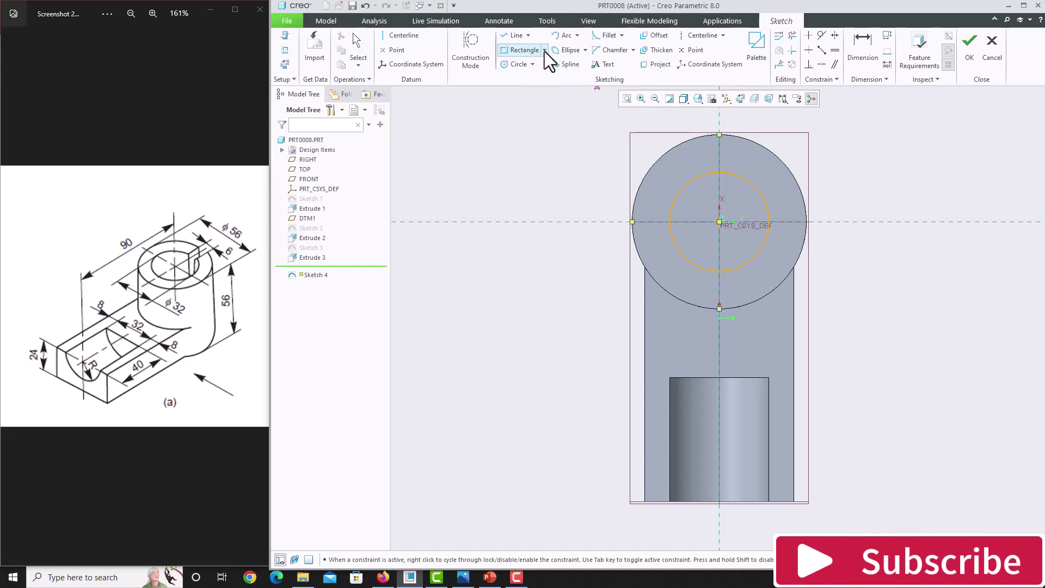
{"action": "left_click", "coordinate": [702, 136]}
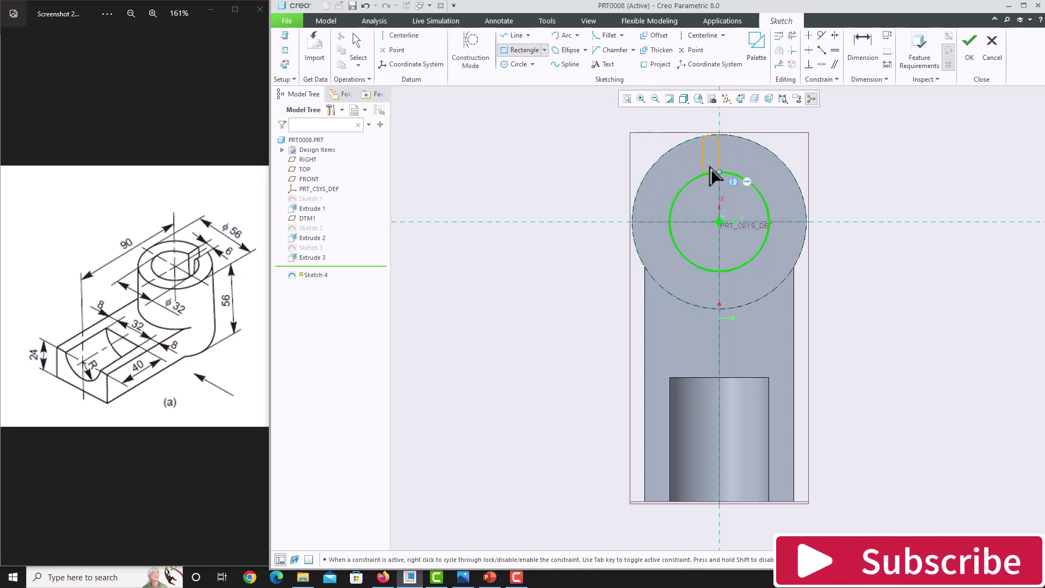
{"action": "left_click", "coordinate": [736, 173]}
{"action": "middle_click", "coordinate": [753, 170]}
{"action": "scroll", "coordinate": [733, 215], "scroll_direction": "down", "scroll_amount": 3}
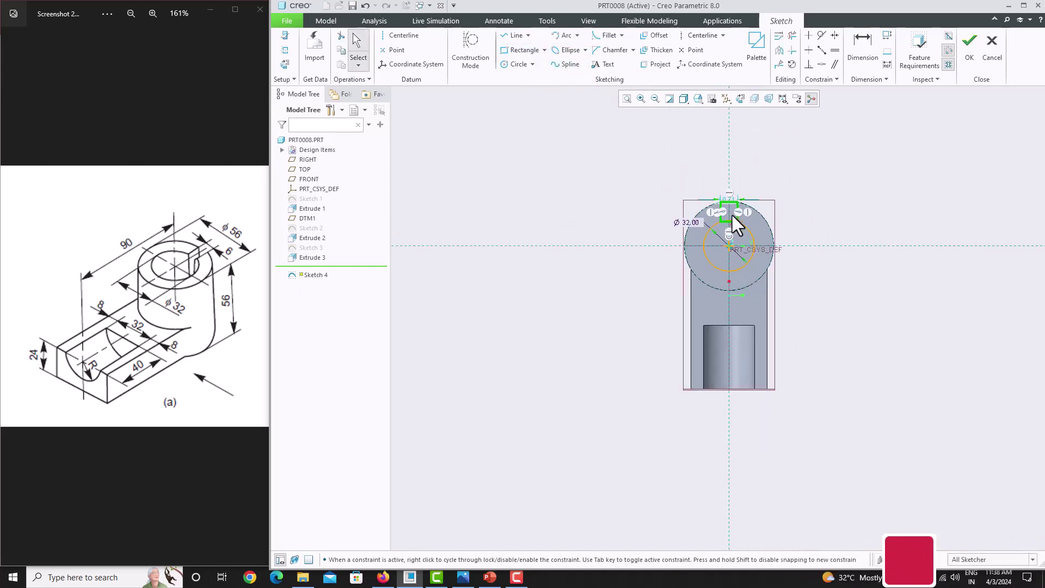
{"action": "scroll", "coordinate": [733, 215], "scroll_direction": "up", "scroll_amount": 5}
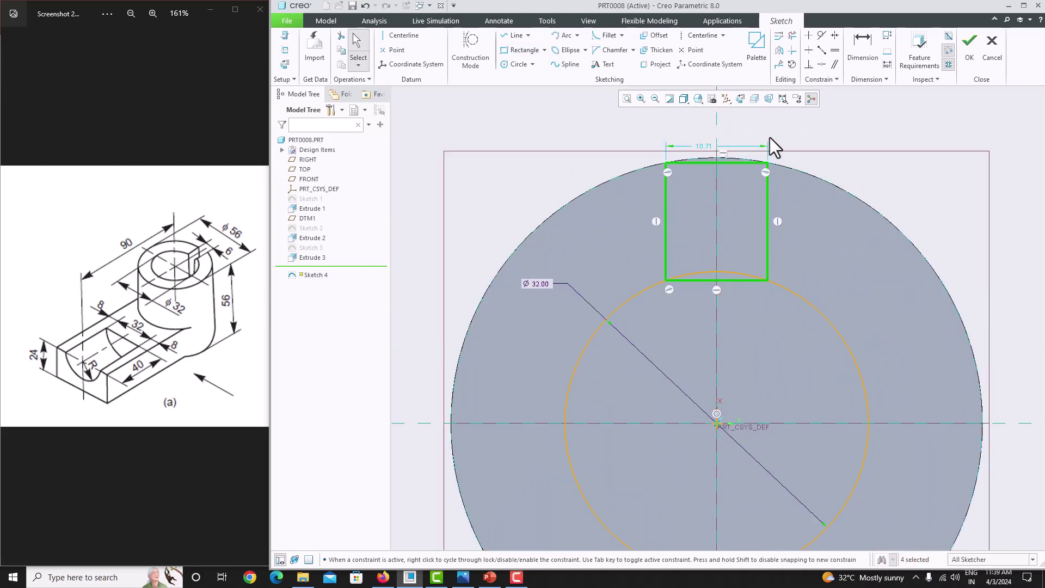
Step: Try to make the rectangle's two outer corners symmetric about the vertical centreline
{"action": "left_click", "coordinate": [835, 35]}
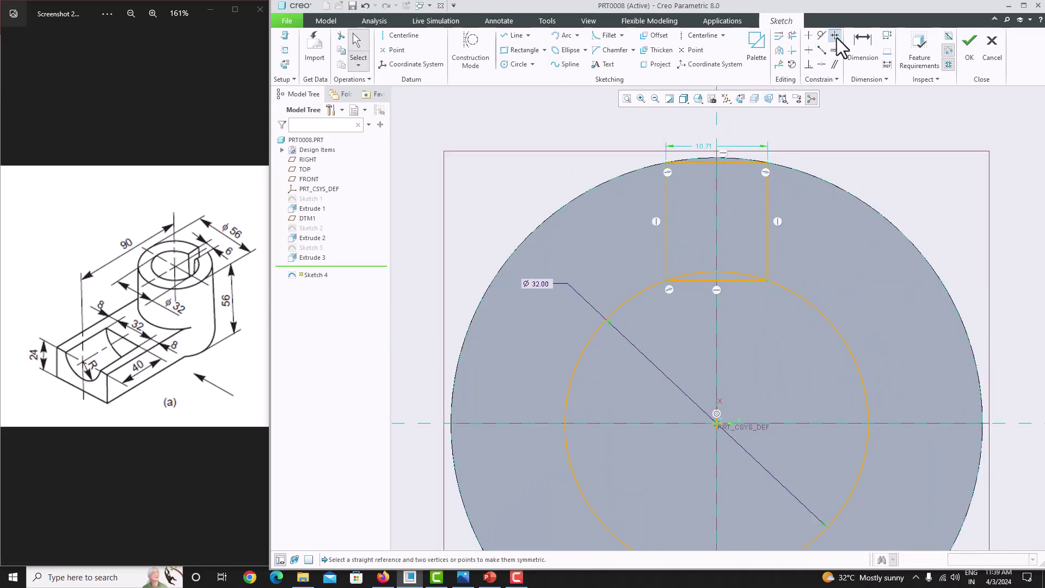
{"action": "left_click", "coordinate": [668, 163]}
{"action": "left_click", "coordinate": [768, 162]}
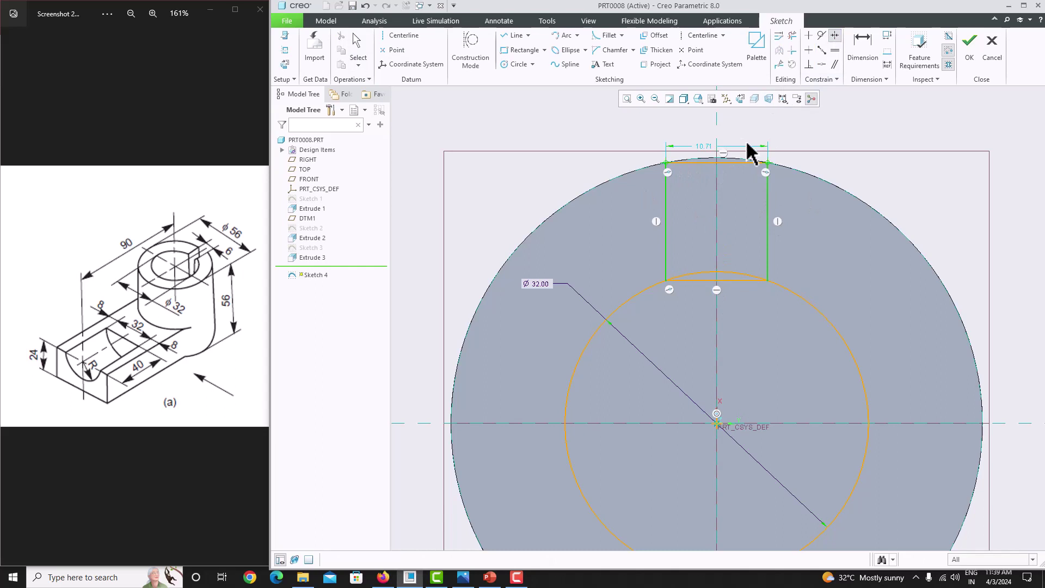
{"action": "left_click", "coordinate": [716, 131]}
{"action": "left_click", "coordinate": [899, 126]}
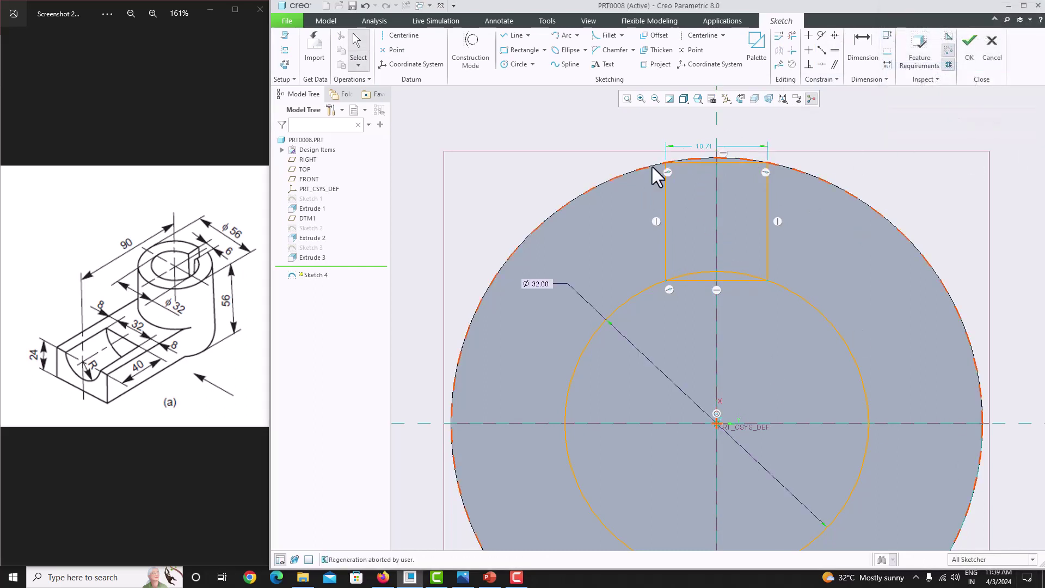
Step: Set the rectangle's width to 6 mm and trim away the segments separating it from the 32 mm circle
{"action": "double_click", "coordinate": [700, 147]}
{"action": "type", "text": "6"}
{"action": "key", "text": "Return"}
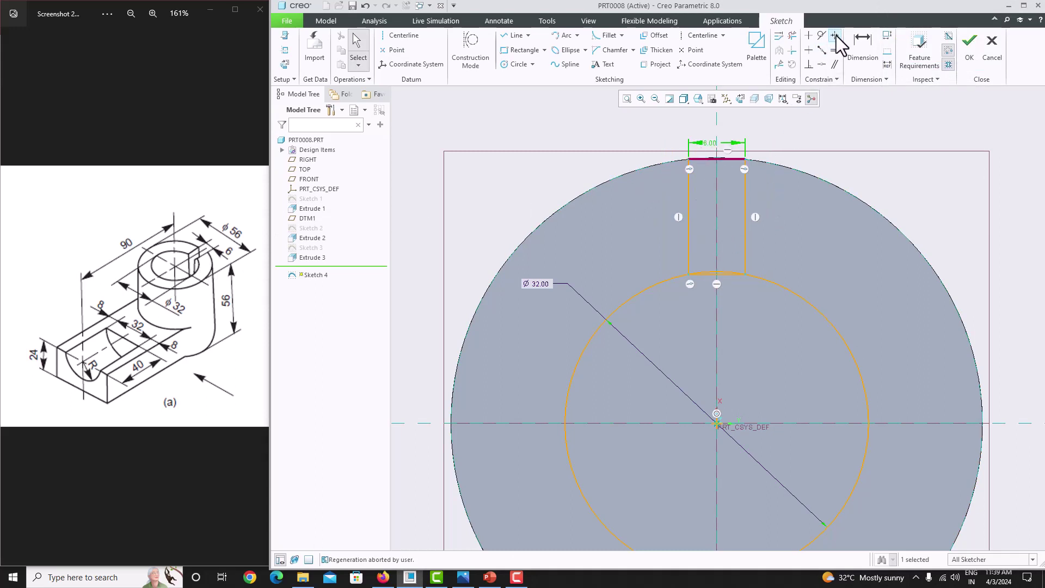
{"action": "left_click", "coordinate": [792, 36]}
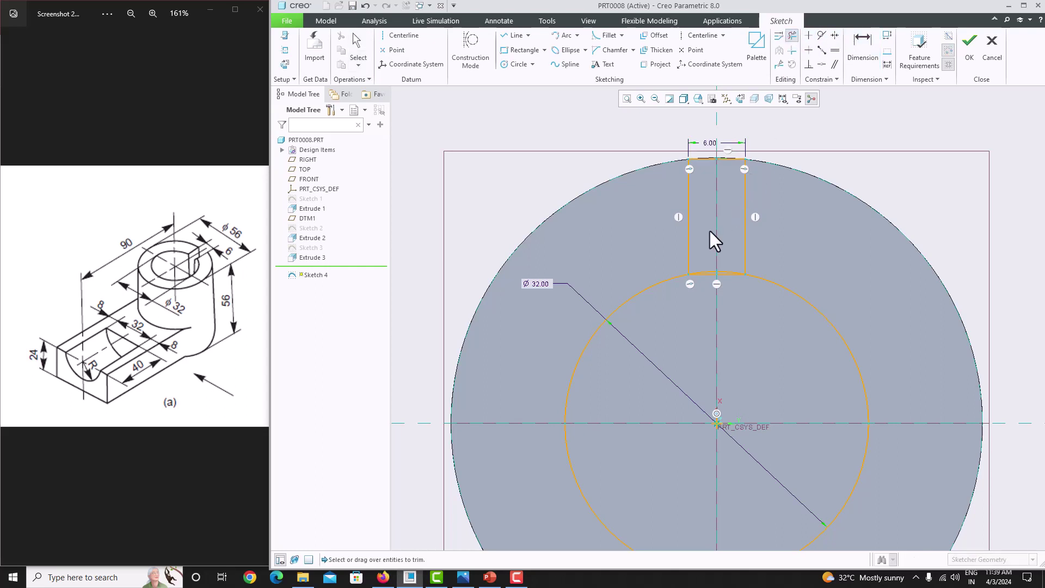
{"action": "left_click", "coordinate": [702, 273]}
{"action": "middle_click", "coordinate": [731, 289]}
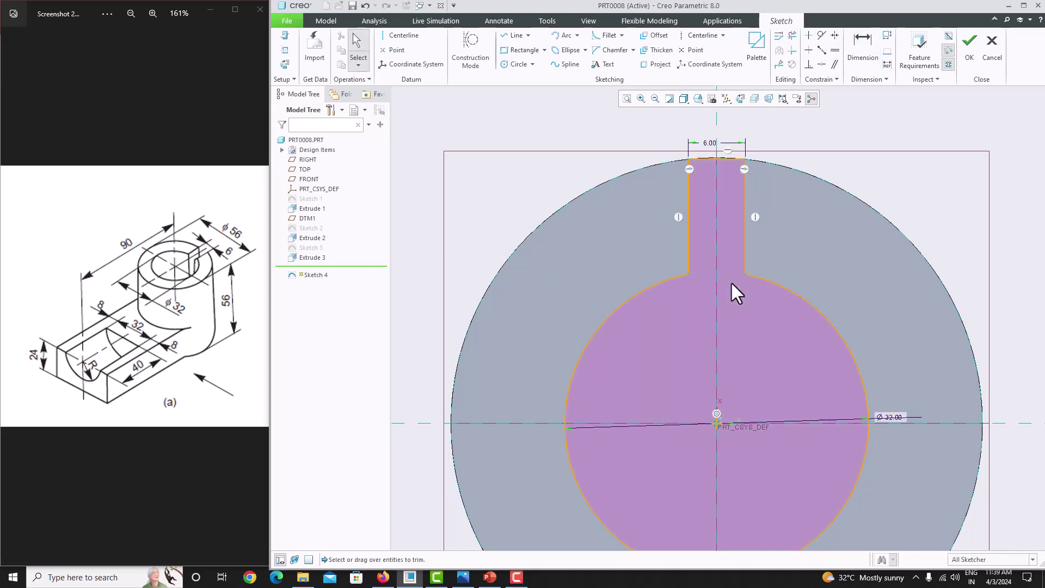
Step: Draw three connected lines extending the slot's outer end about 1 mm past its closing edge, beyond the cylinder's rim
{"action": "scroll", "coordinate": [721, 203], "scroll_direction": "down", "scroll_amount": 8}
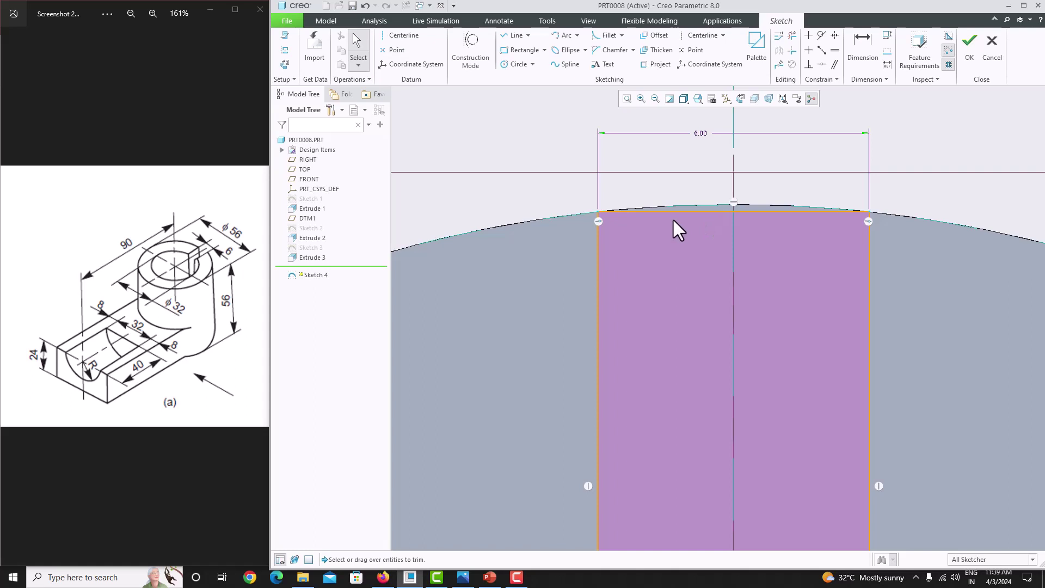
{"action": "scroll", "coordinate": [679, 207], "scroll_direction": "down", "scroll_amount": 4}
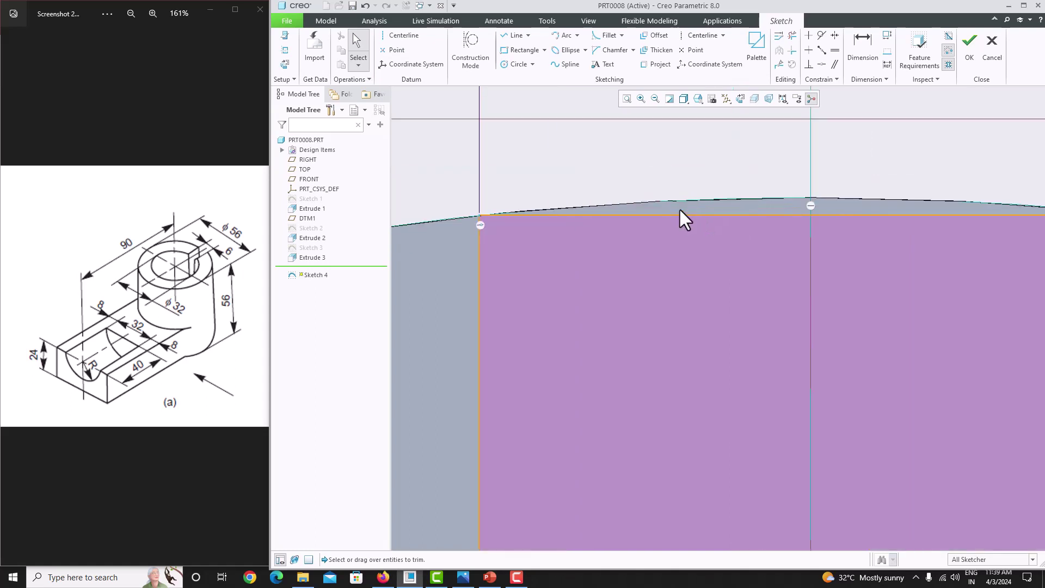
{"action": "scroll", "coordinate": [627, 241], "scroll_direction": "up", "scroll_amount": 2}
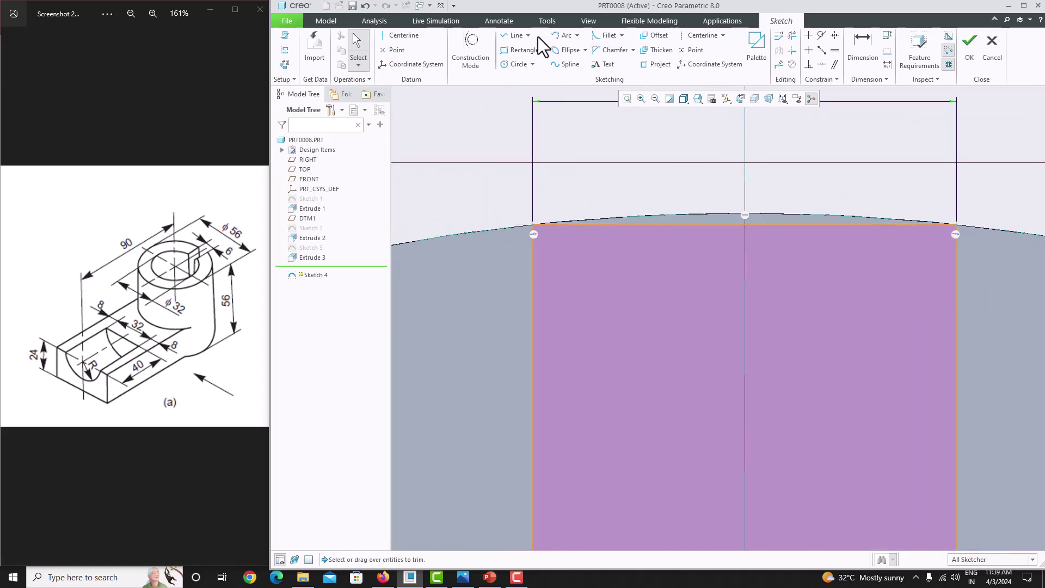
{"action": "left_click", "coordinate": [524, 33]}
{"action": "left_click", "coordinate": [532, 224]}
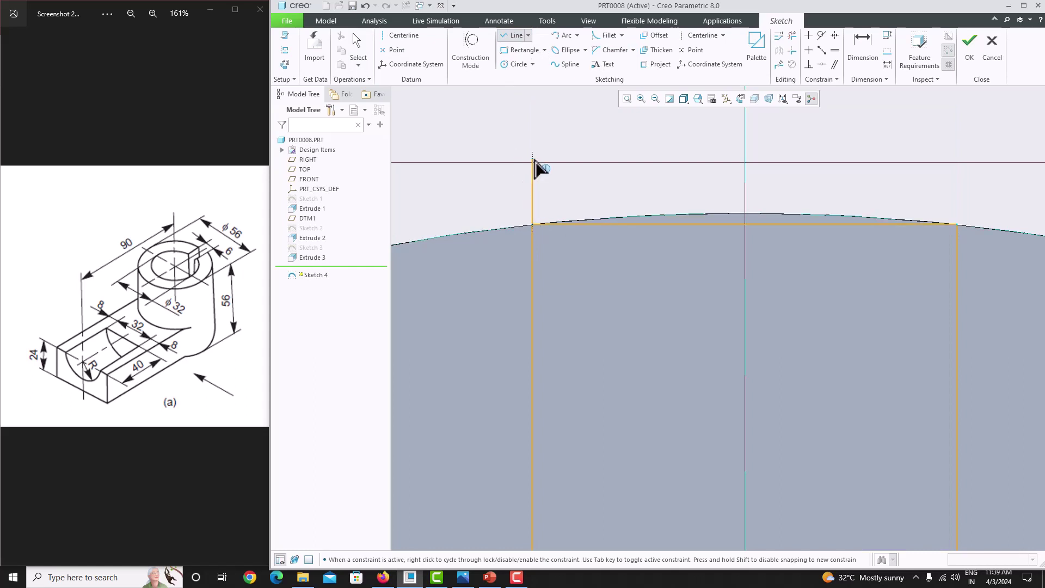
{"action": "left_click", "coordinate": [532, 153]}
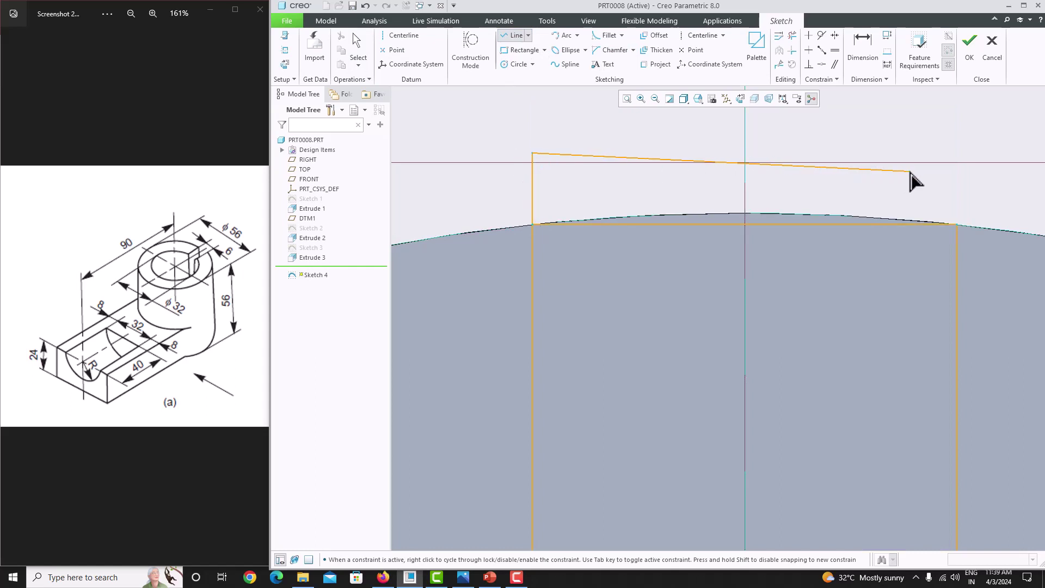
{"action": "left_click", "coordinate": [956, 153]}
{"action": "left_click", "coordinate": [956, 224]}
{"action": "middle_click", "coordinate": [933, 201]}
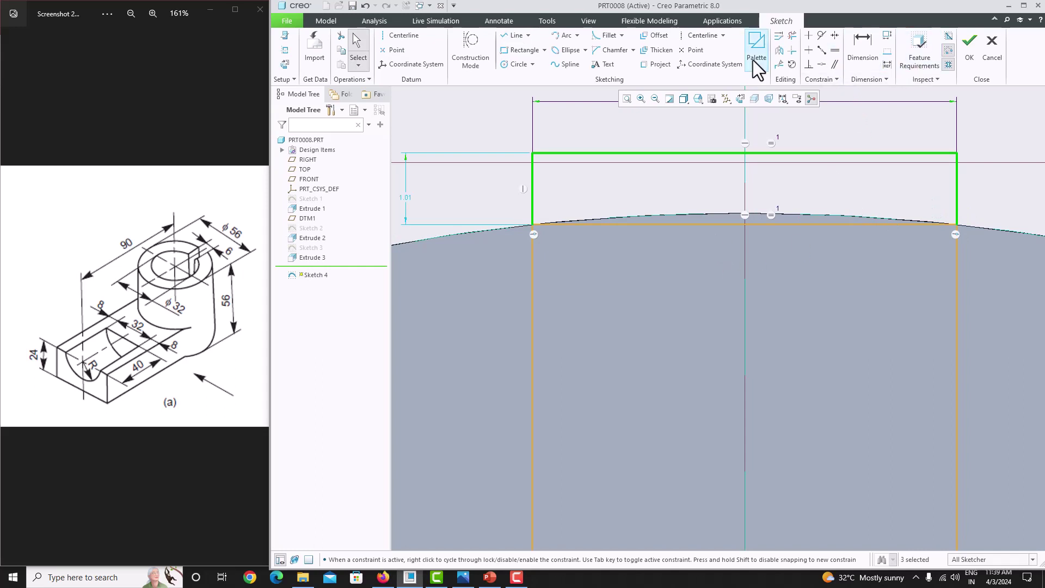
Step: Trim away the slot's original closing edge inside the rim to leave one closed keyhole outline, and finish the sketch
{"action": "left_click", "coordinate": [792, 35]}
{"action": "left_click_drag", "start_coordinate": [745, 183], "coordinate": [758, 255]}
{"action": "left_click_drag", "start_coordinate": [625, 187], "coordinate": [635, 259]}
{"action": "scroll", "coordinate": [674, 259], "scroll_direction": "down", "scroll_amount": 5}
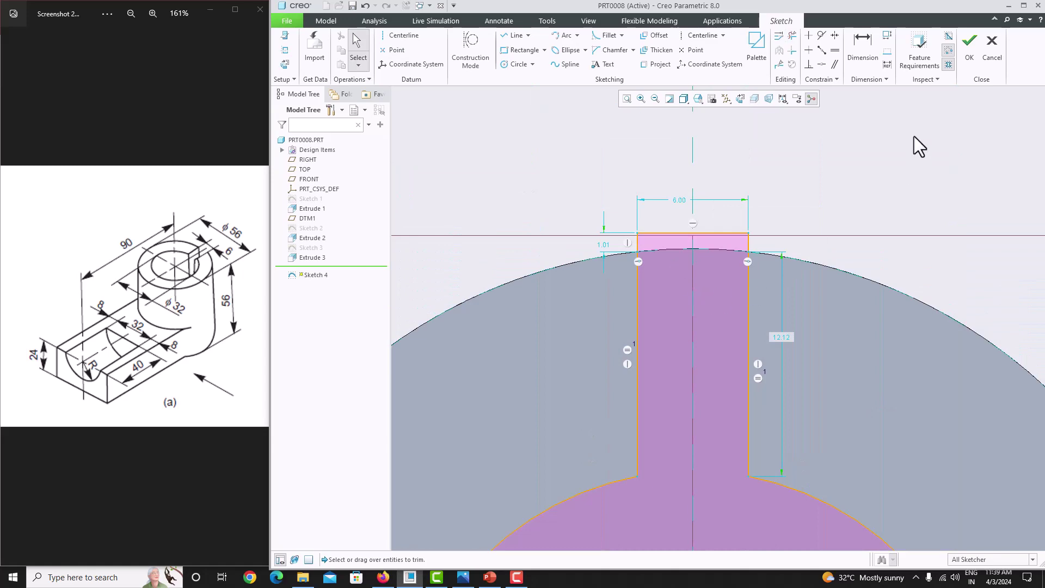
{"action": "left_click", "coordinate": [969, 52]}
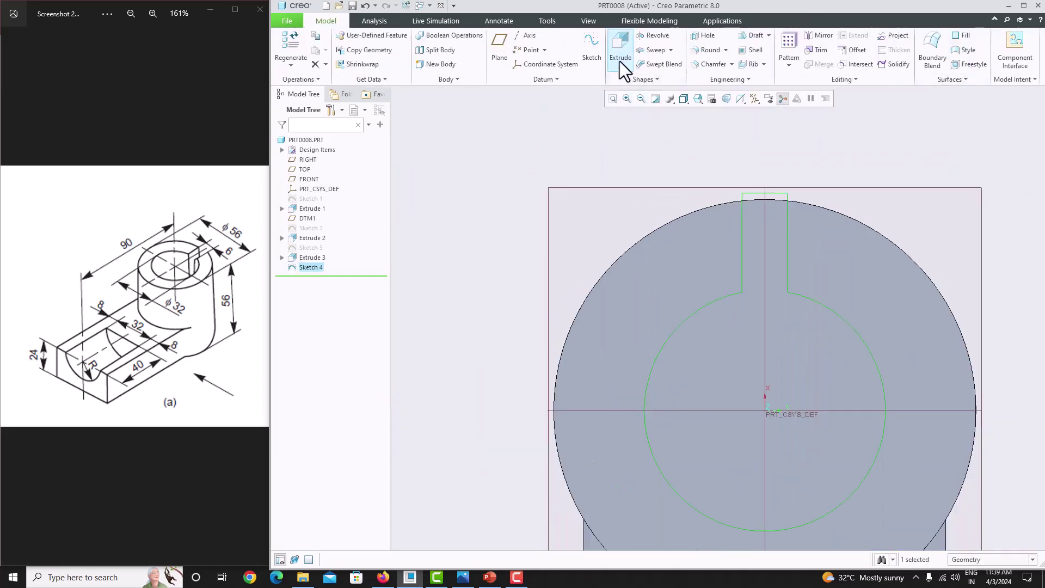
Step: Extrude the keyhole sketch down into the cylinder as a material-removing cut with the To Next depth option
{"action": "left_click", "coordinate": [620, 59]}
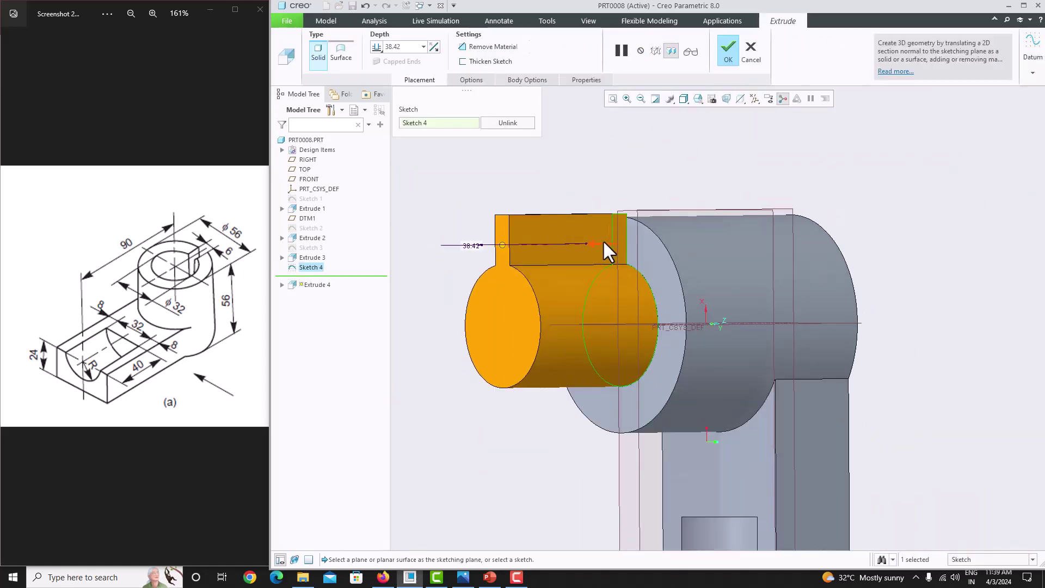
{"action": "left_click", "coordinate": [603, 240]}
{"action": "left_click", "coordinate": [377, 47]}
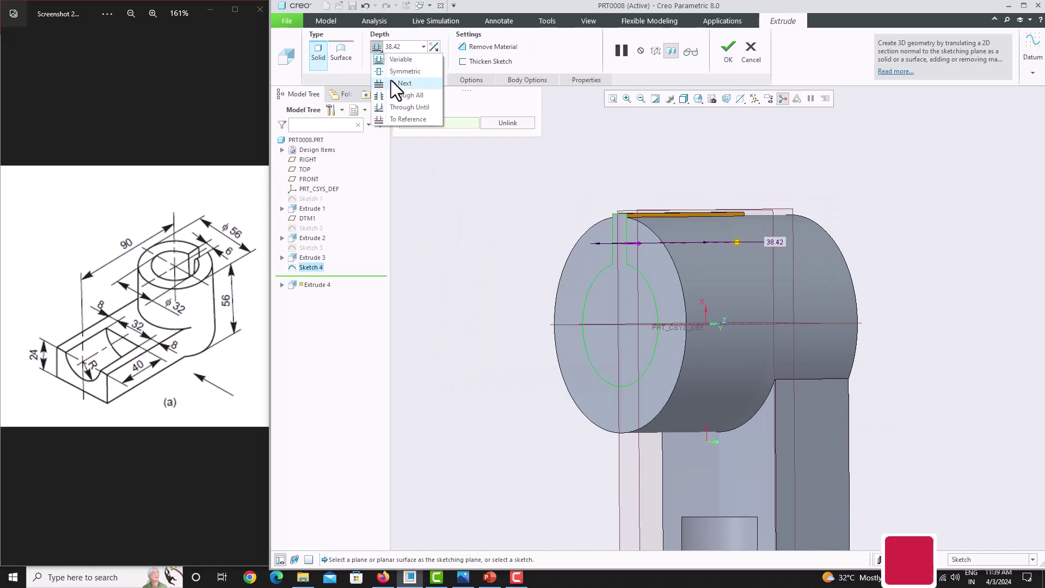
{"action": "left_click", "coordinate": [391, 81]}
{"action": "left_click", "coordinate": [475, 49]}
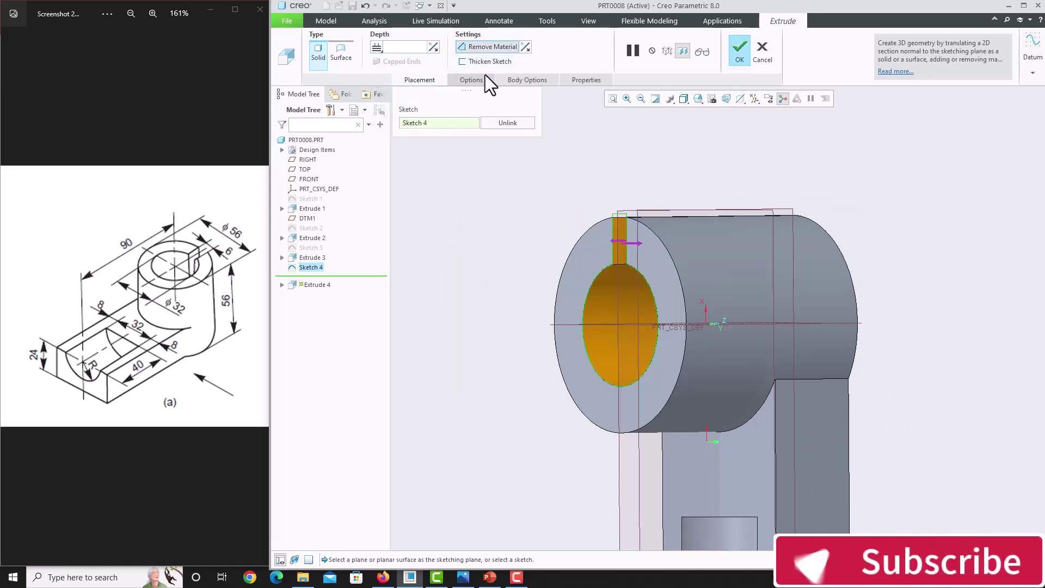
{"action": "left_click", "coordinate": [729, 54]}
Step: Hide all datum display and set the model's display style to Shading With Edges
{"action": "middle_click_drag", "start_coordinate": [757, 158], "coordinate": [787, 234]}
{"action": "scroll", "coordinate": [680, 267], "scroll_direction": "up", "scroll_amount": 3}
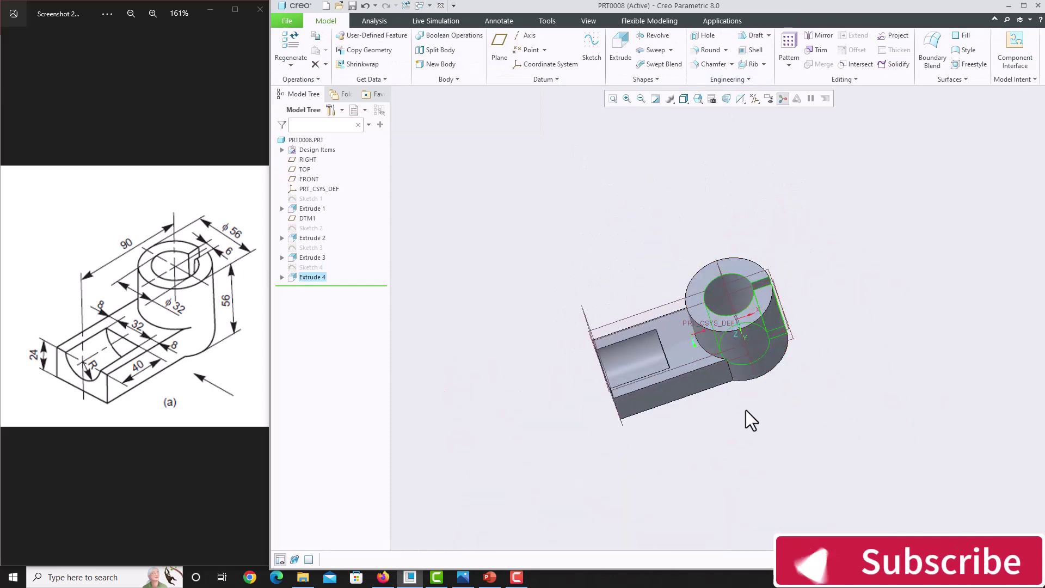
{"action": "scroll", "coordinate": [746, 410], "scroll_direction": "down", "scroll_amount": 1}
{"action": "left_click", "coordinate": [754, 99]}
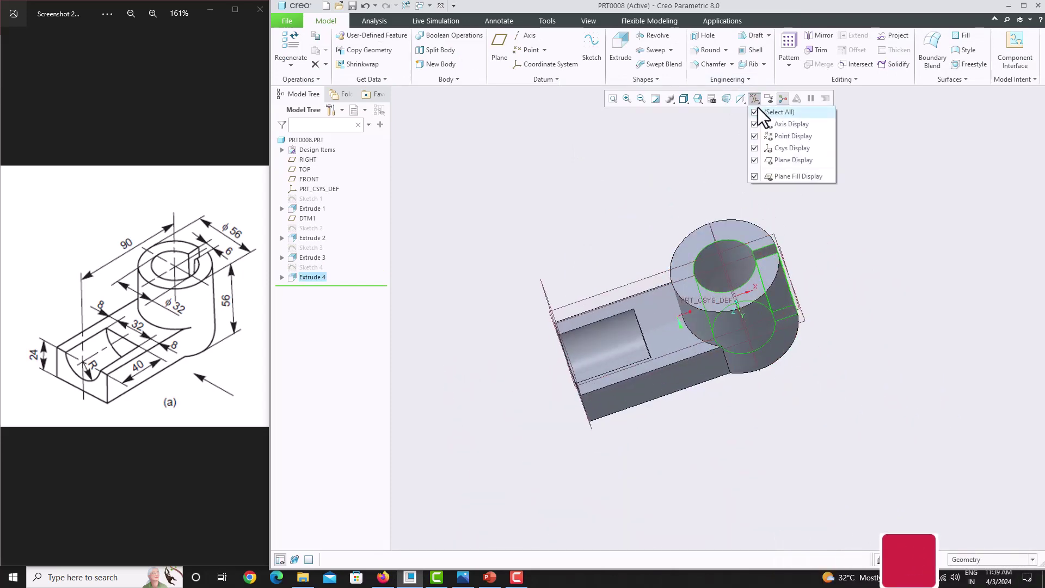
{"action": "left_click", "coordinate": [759, 113]}
{"action": "left_click", "coordinate": [684, 100]}
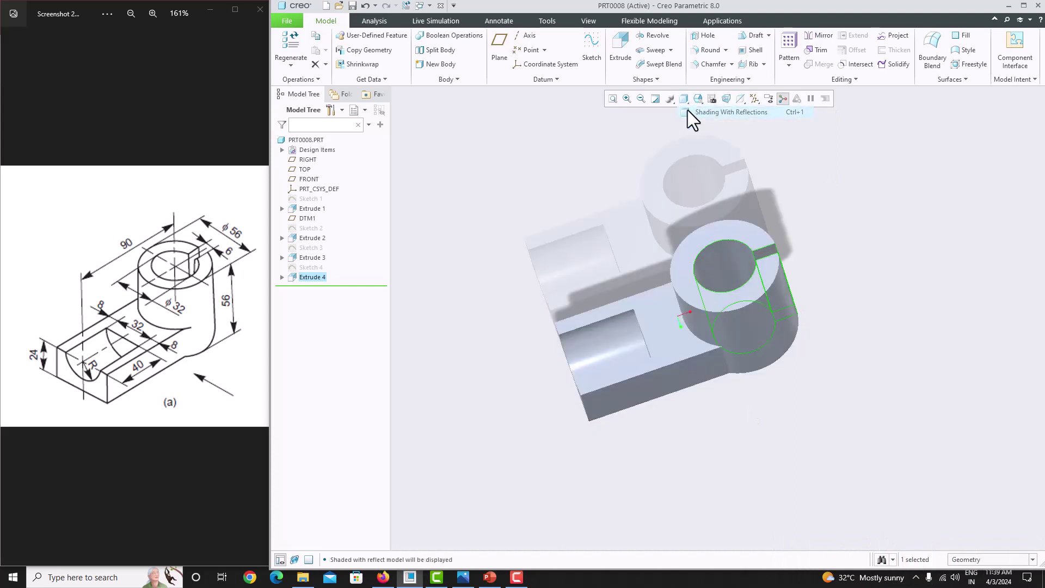
{"action": "left_click", "coordinate": [690, 124]}
Step: Inspect the finished part from the default orientation and other angles, with the modelling window maximized
{"action": "left_click", "coordinate": [697, 100]}
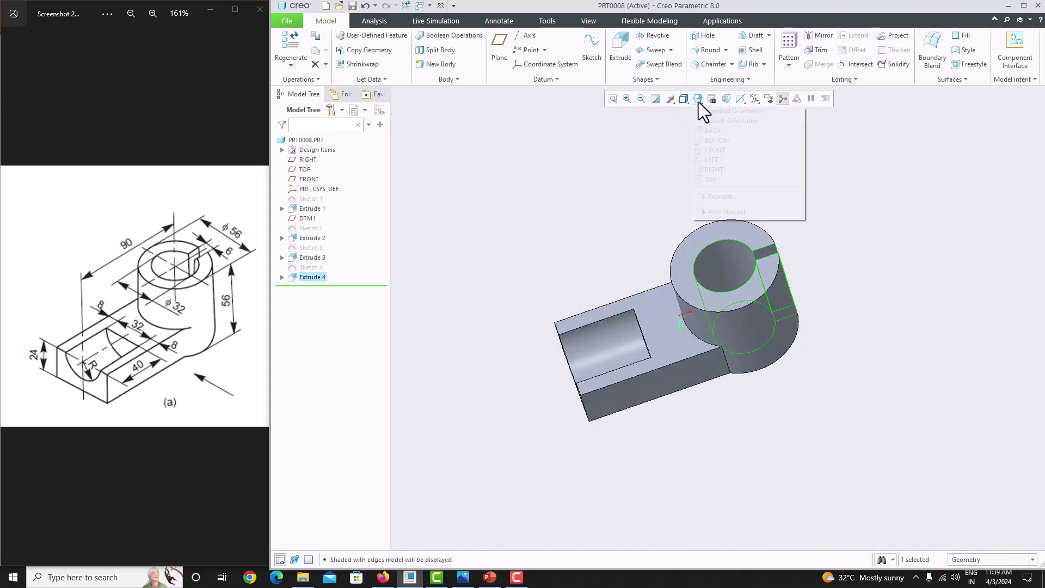
{"action": "left_click", "coordinate": [709, 120]}
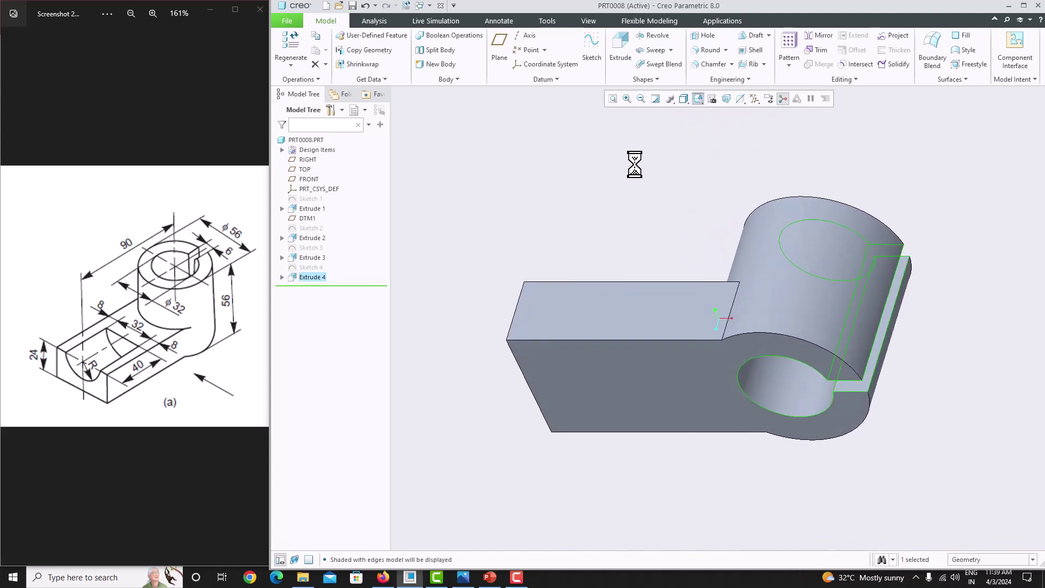
{"action": "left_click", "coordinate": [778, 245]}
{"action": "scroll", "coordinate": [778, 245], "scroll_direction": "up", "scroll_amount": 3}
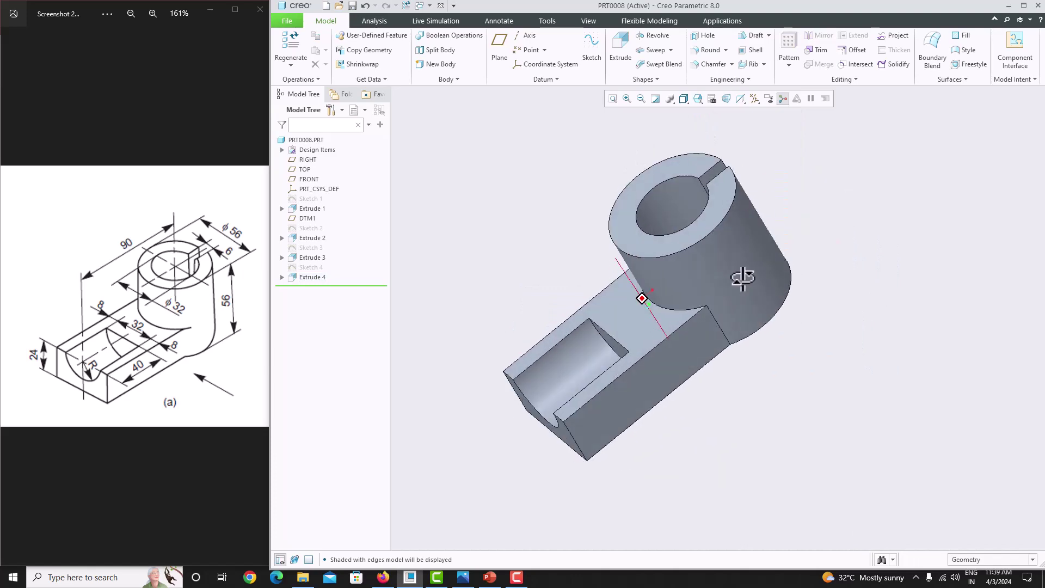
{"action": "left_click", "coordinate": [1023, 5]}
{"action": "middle_click_drag", "start_coordinate": [539, 280], "coordinate": [589, 301]}
{"action": "scroll", "coordinate": [551, 288], "scroll_direction": "up", "scroll_amount": 3}
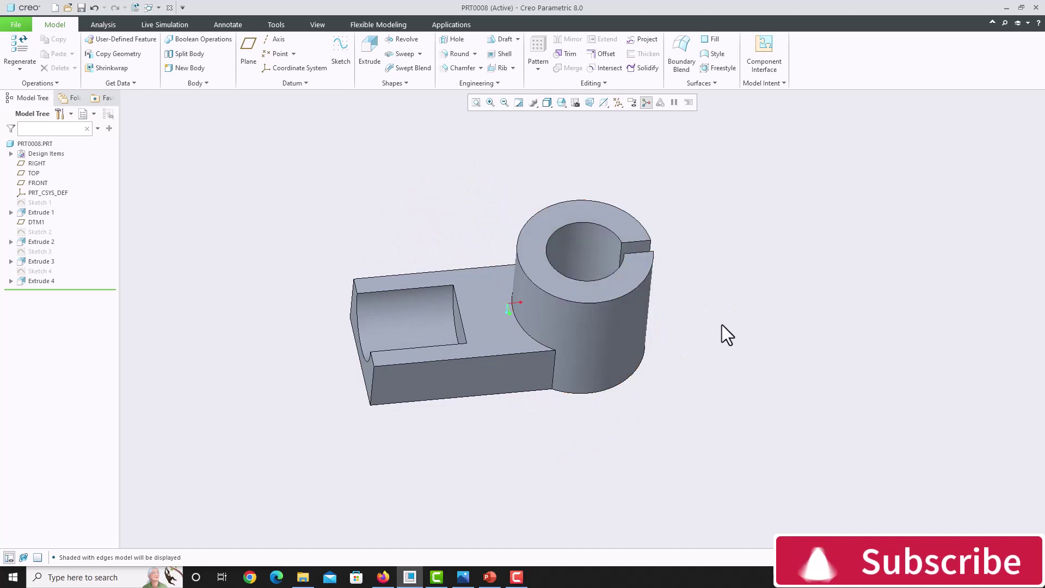